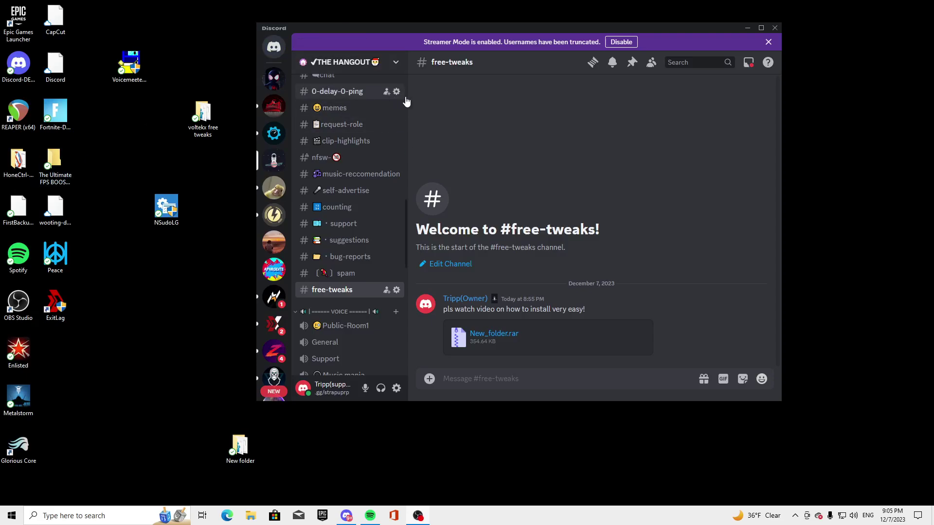
Open #0-delay-0-ping and highlight the Zero Delay Tweaking Utility's $4.99 price.
drag(487, 32, 460, 32)
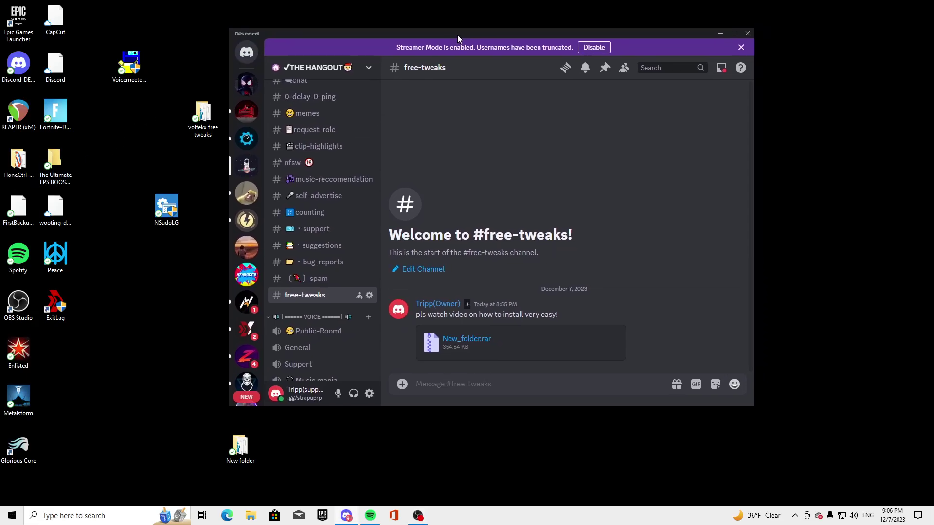
scroll(294, 302, up, 2)
scroll(306, 270, up, 2)
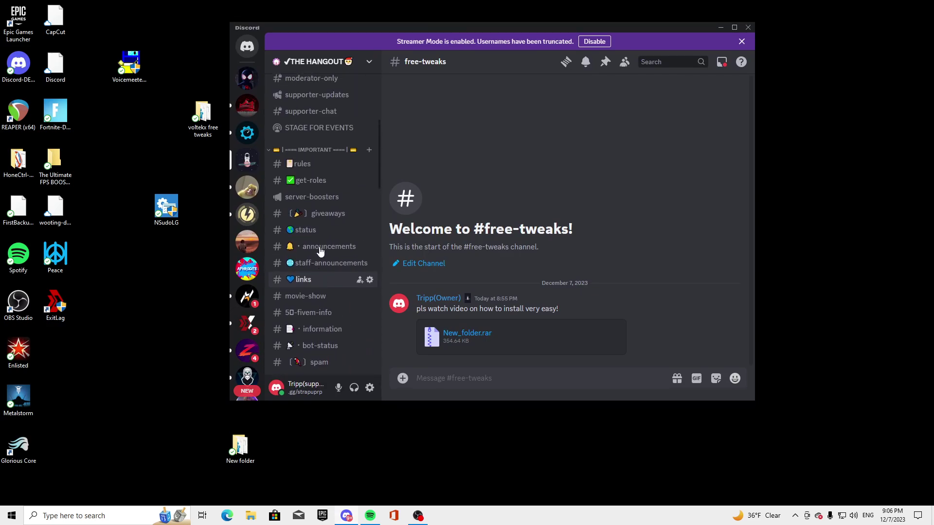
scroll(321, 258, up, 2)
scroll(325, 258, up, 2)
scroll(326, 259, down, 1)
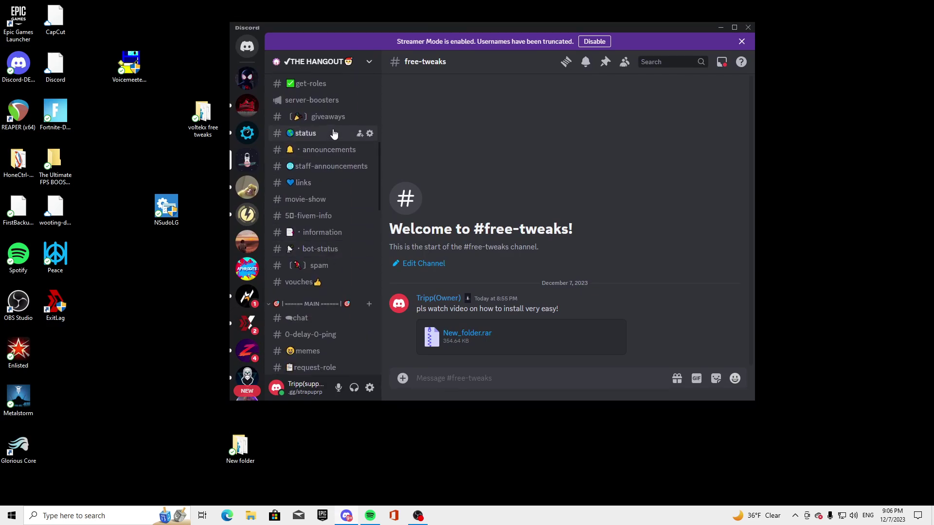
scroll(334, 131, up, 2)
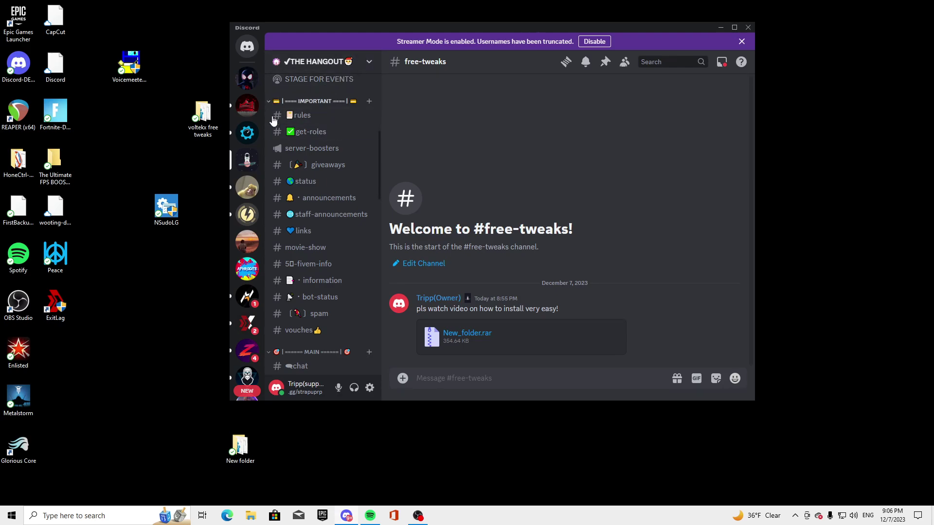
scroll(323, 132, down, 5)
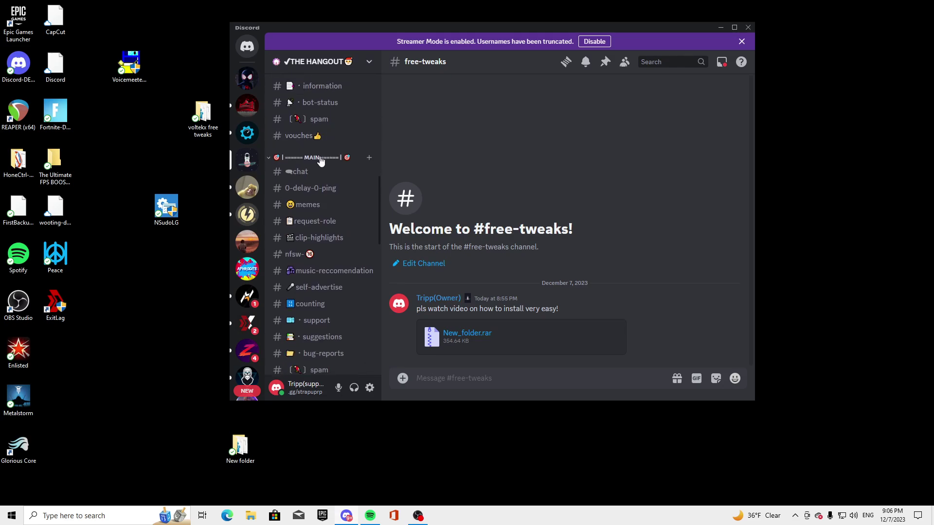
scroll(318, 176, down, 3)
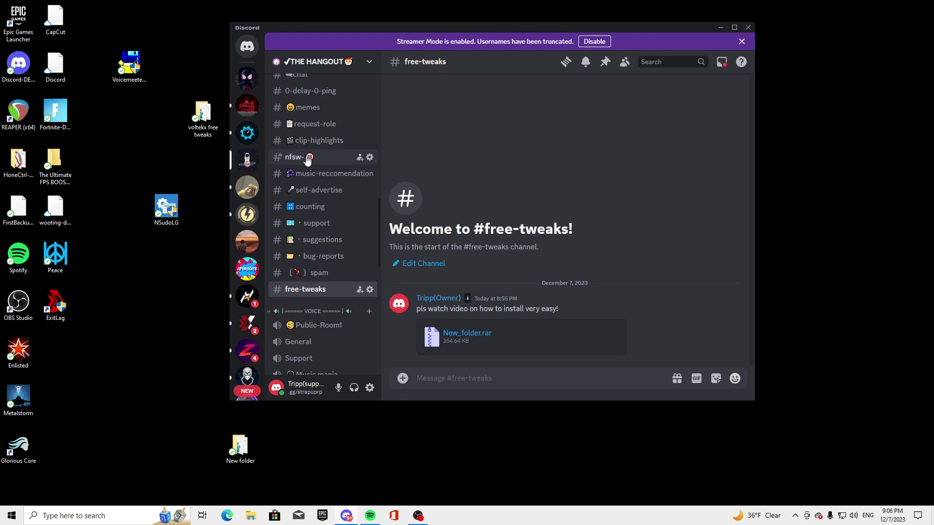
click(321, 92)
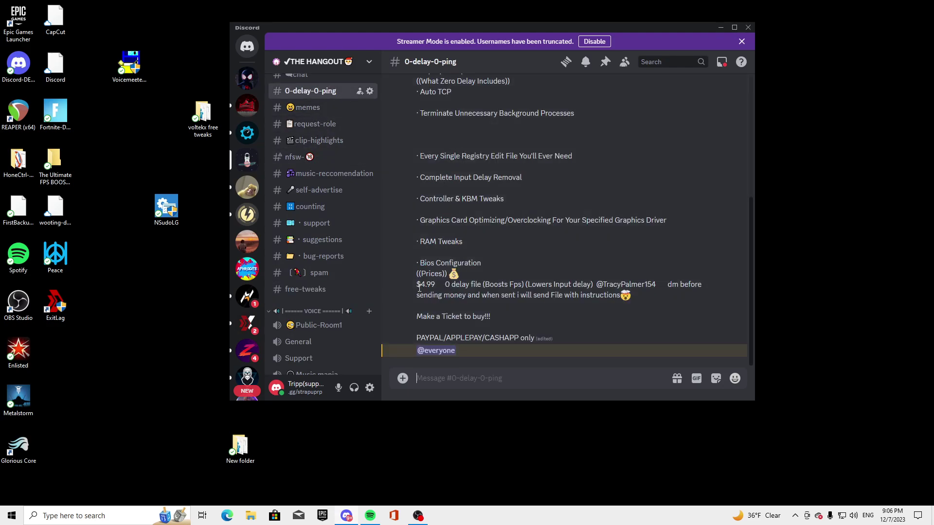
drag(420, 286, 440, 283)
click(432, 285)
scroll(327, 267, down, 3)
scroll(316, 234, down, 2)
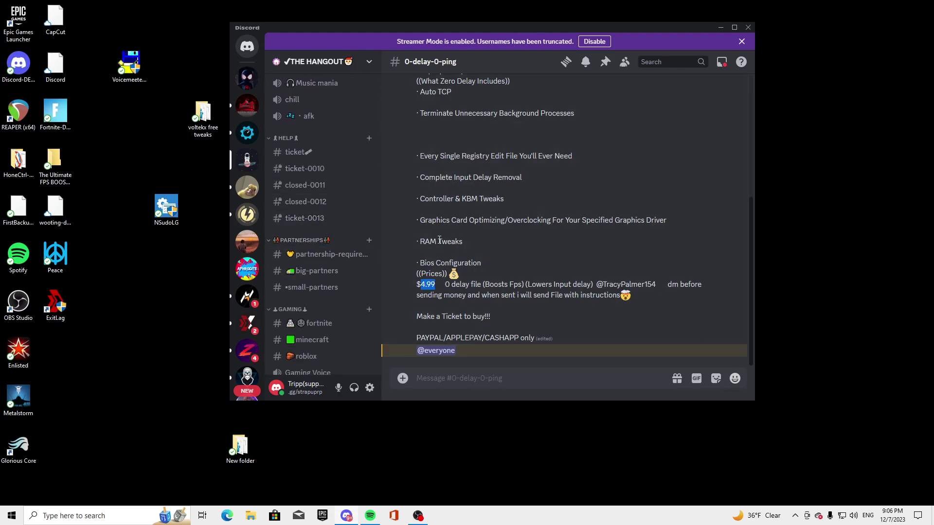
scroll(445, 321, up, 3)
scroll(351, 168, up, 2)
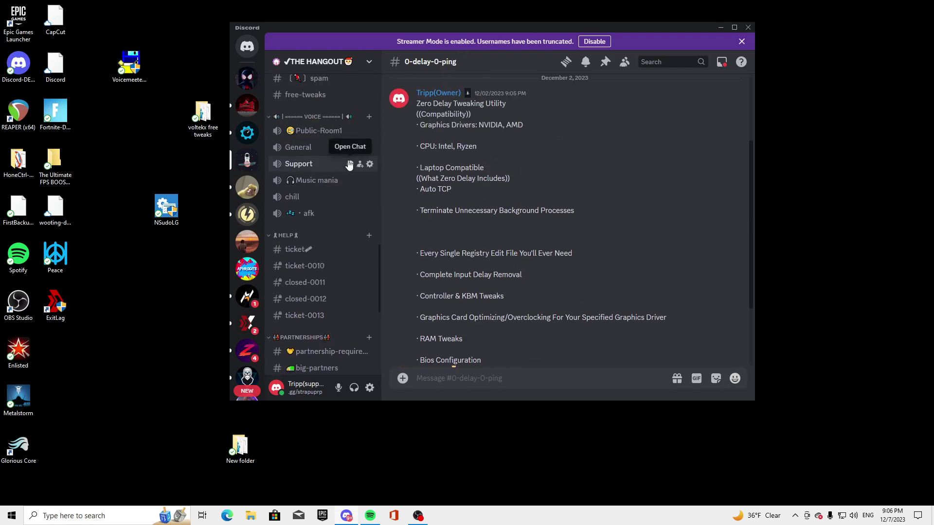
scroll(351, 179, up, 2)
scroll(350, 179, up, 3)
scroll(344, 177, up, 1)
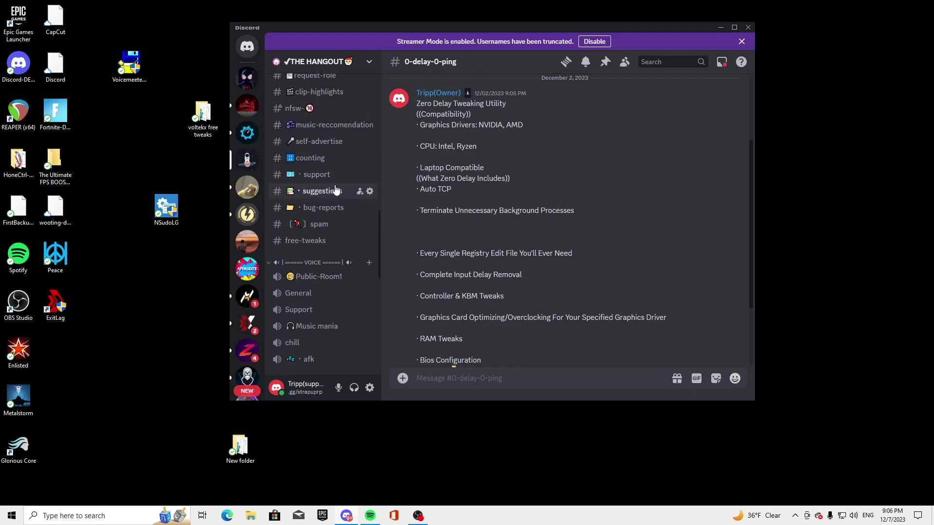
Return to #free-tweaks and bring up the Windows taskbar search panel.
click(325, 241)
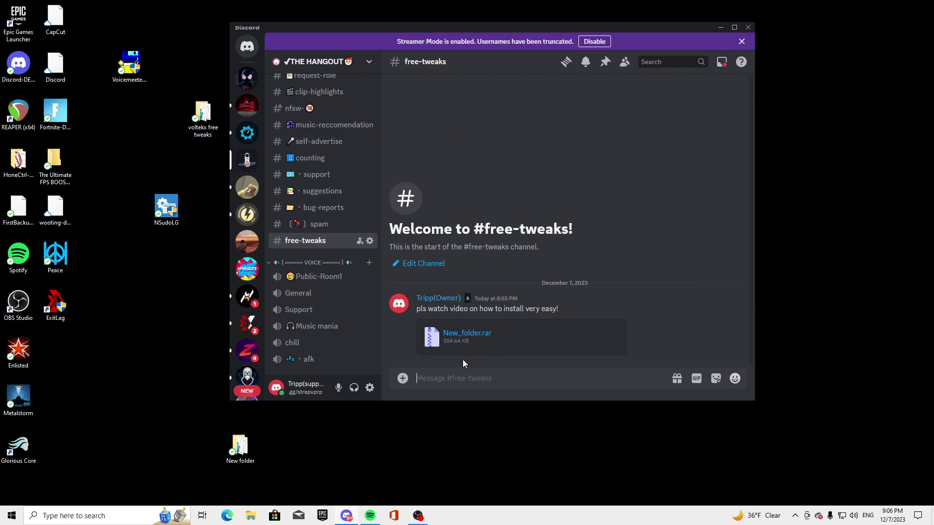
click(122, 520)
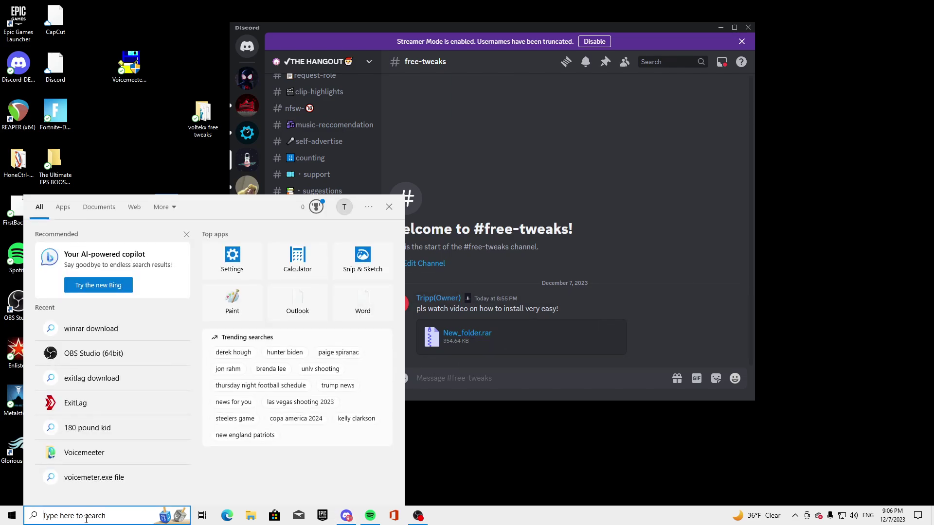
Launch Microsoft Edge and maximize its window.
click(227, 515)
double_click(356, 22)
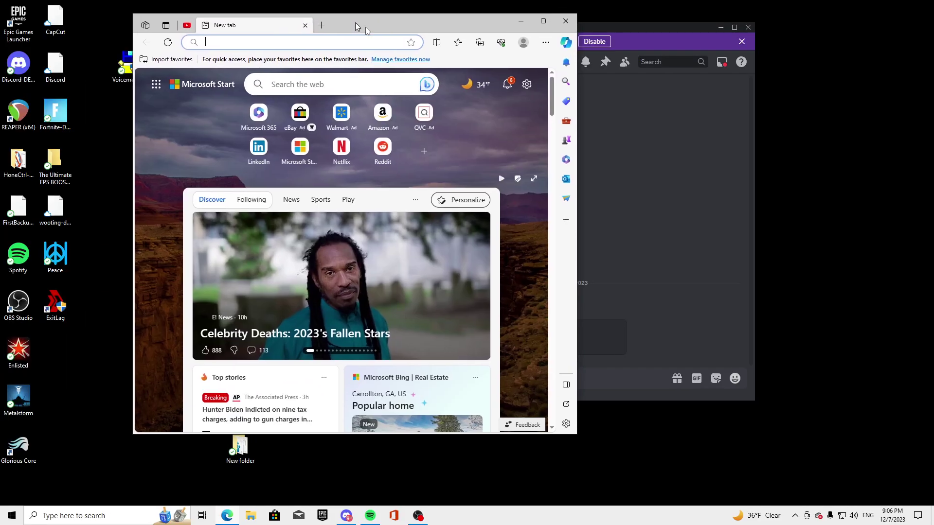
drag(355, 25, 420, 62)
click(611, 59)
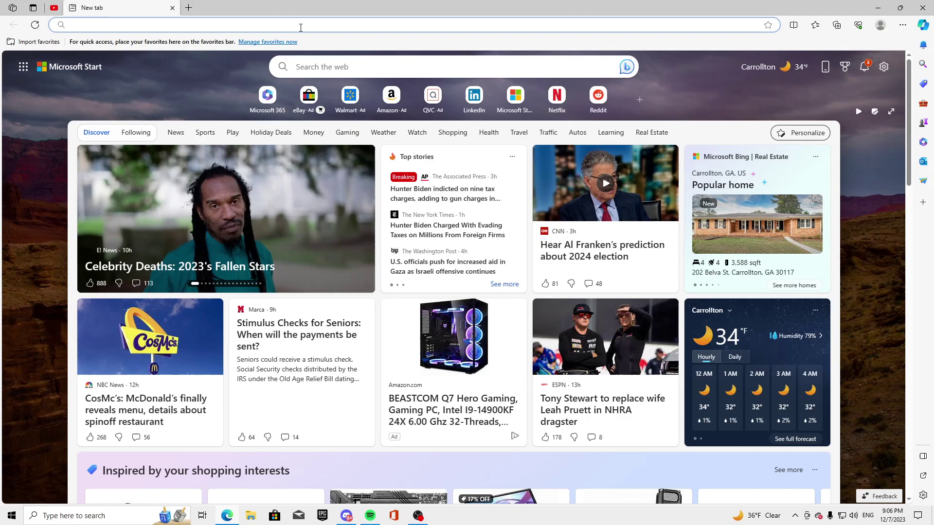
Search Bing for 'winrar download' using the suggested spelling correction.
click(299, 24)
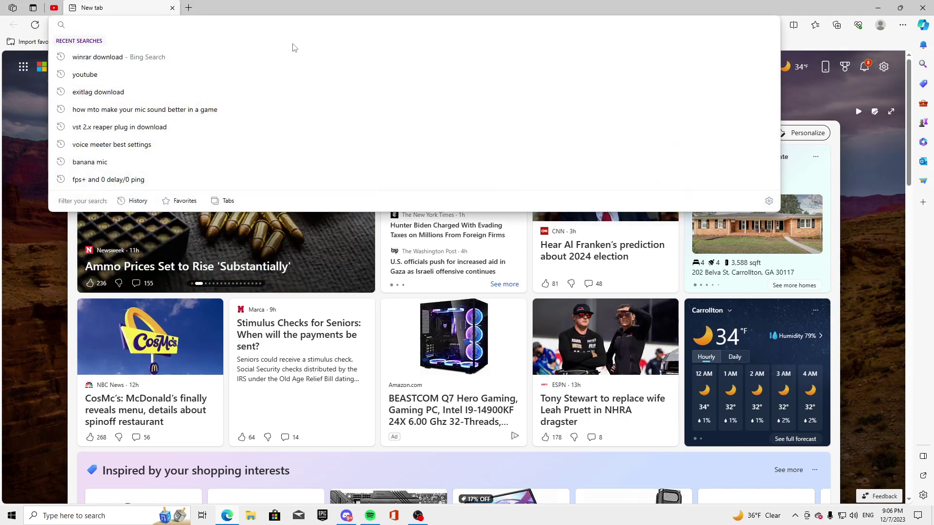
text(wi8nr)
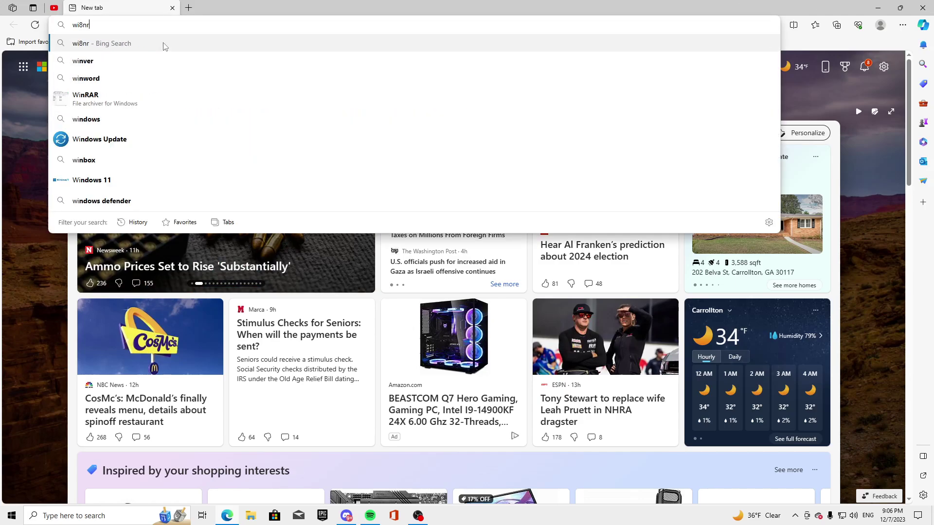
text(ar download)
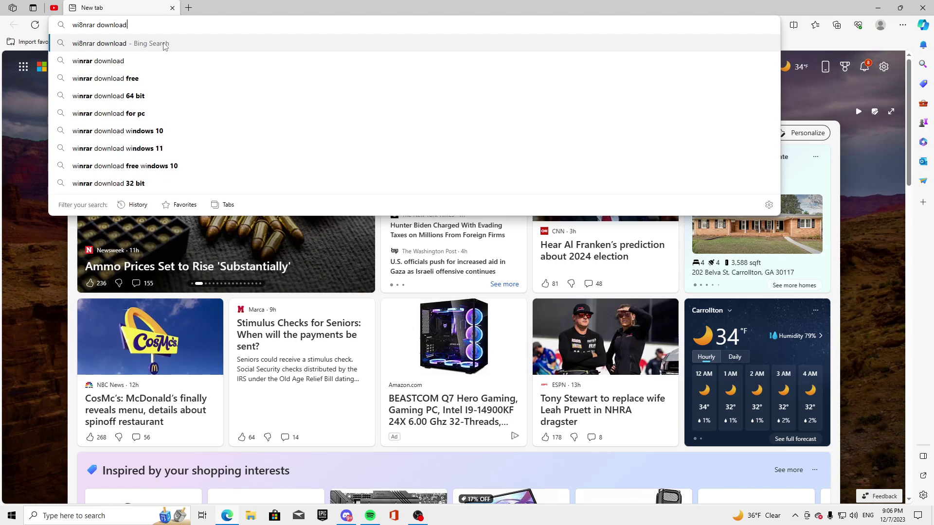
key(Return)
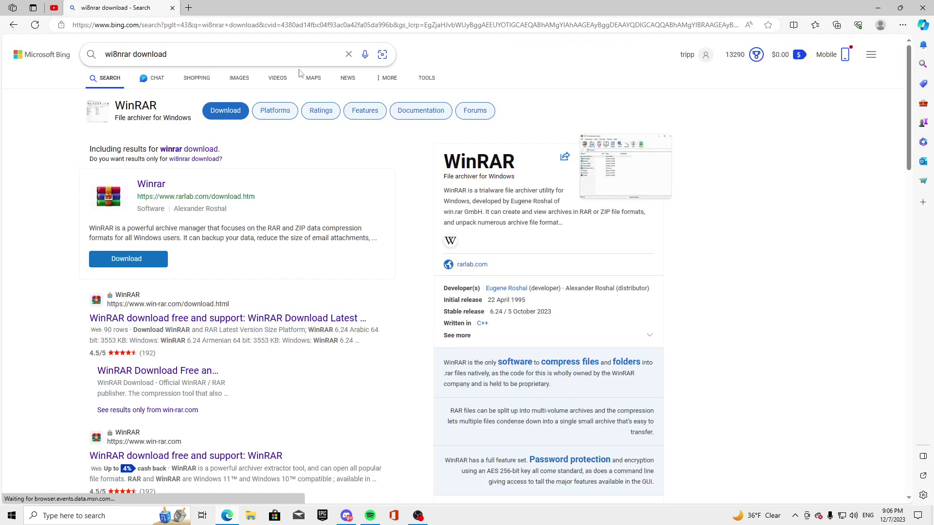
click(179, 148)
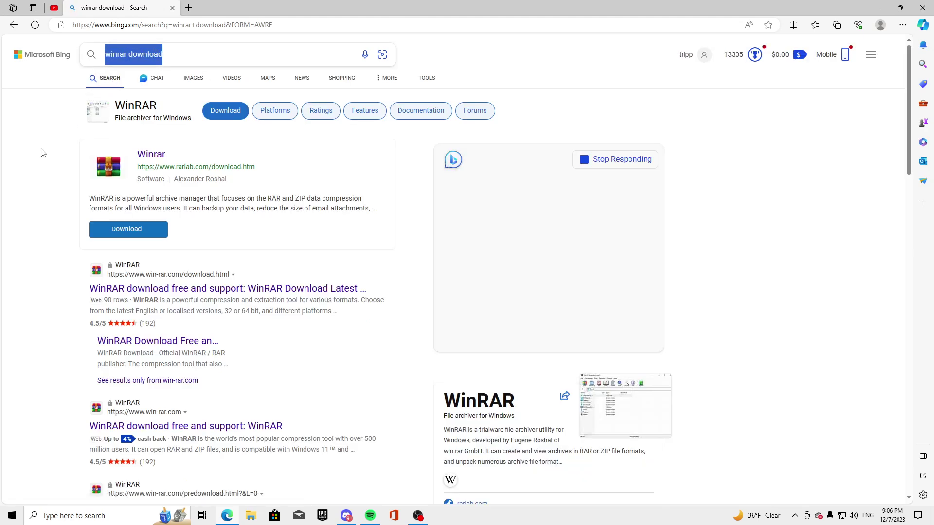
scroll(111, 216, down, 1)
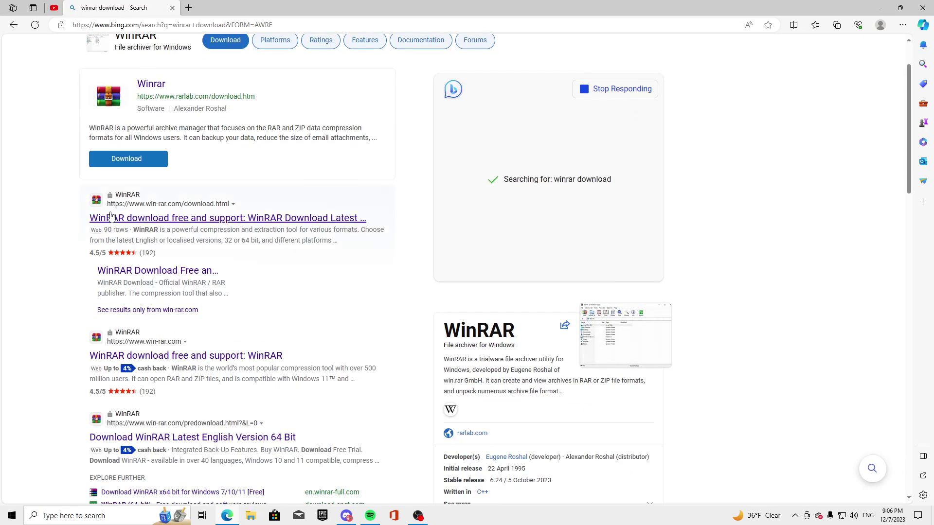
Download the WinRAR 6.24 64-bit installer from win-rar.com, then remove it from Downloads.
click(158, 271)
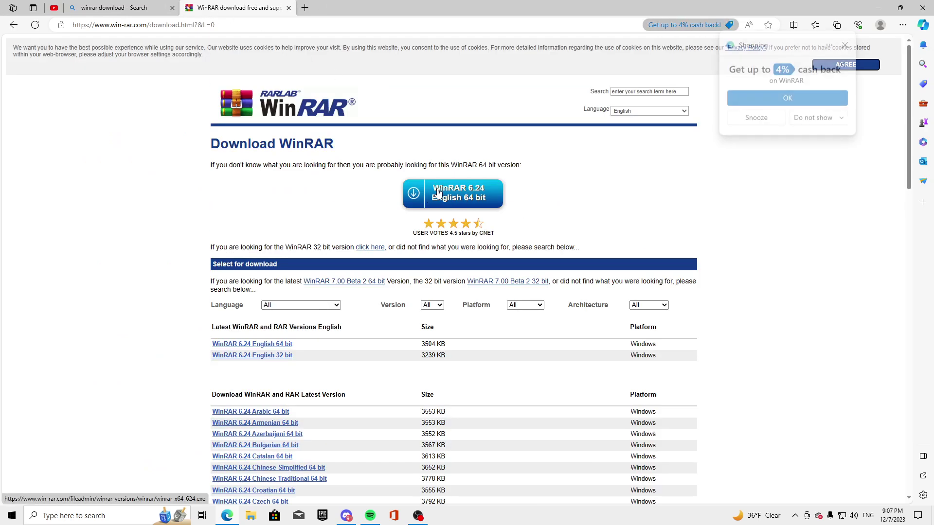
click(844, 46)
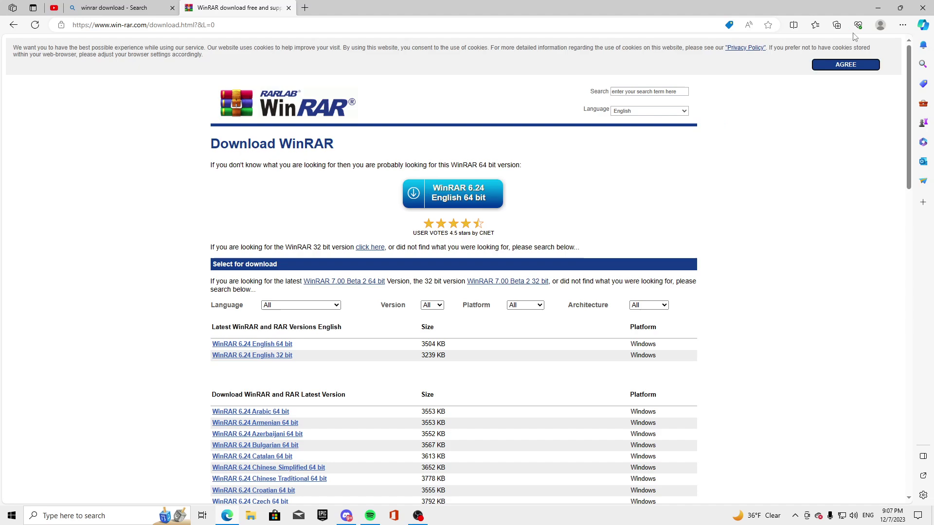
click(453, 188)
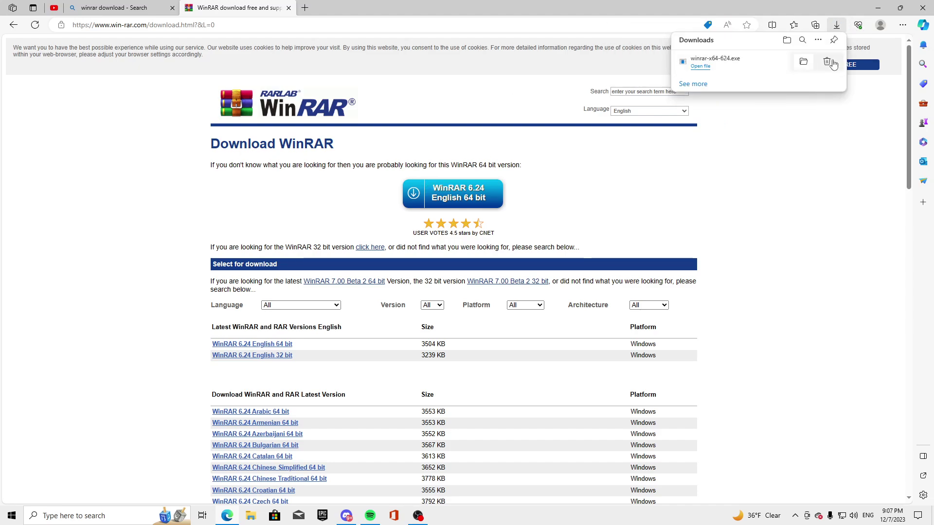
click(803, 63)
Close Edge and view the Downloads folder in File Explorer.
click(928, 7)
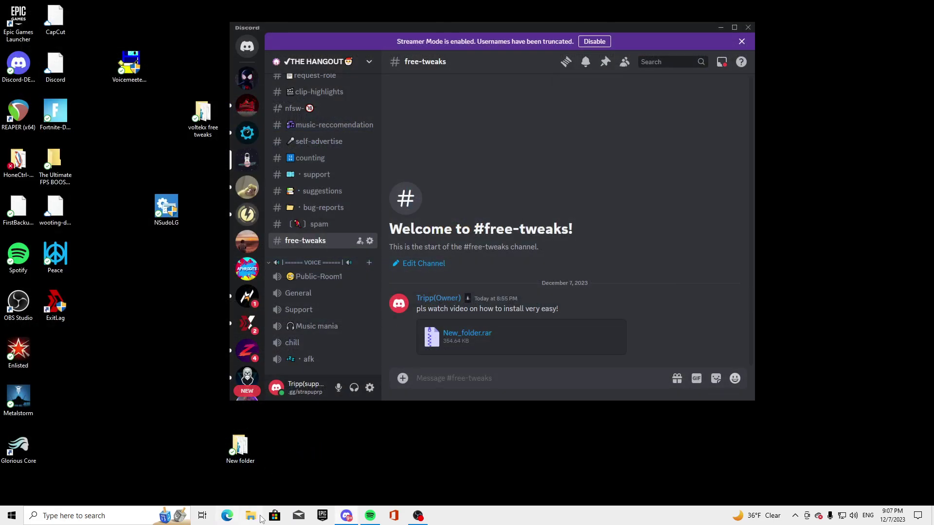
key(super+e)
click(98, 133)
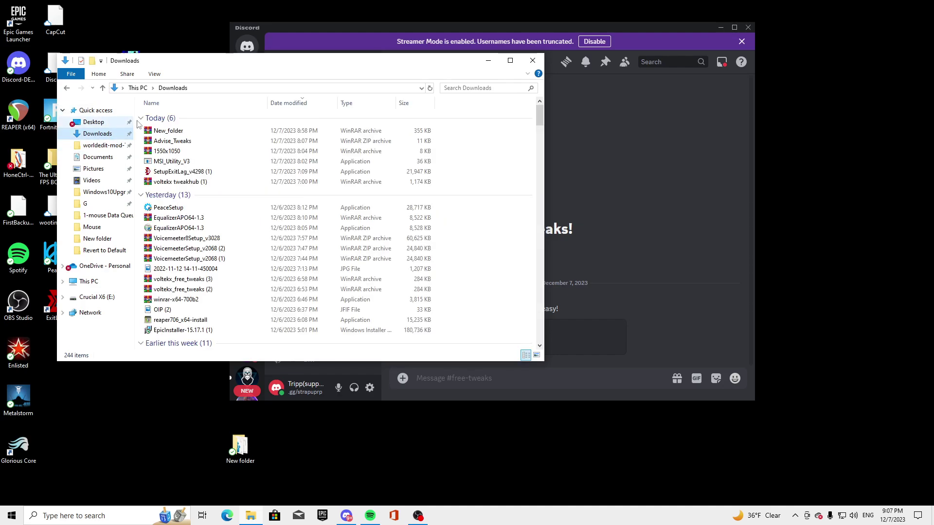
scroll(189, 190, down, 2)
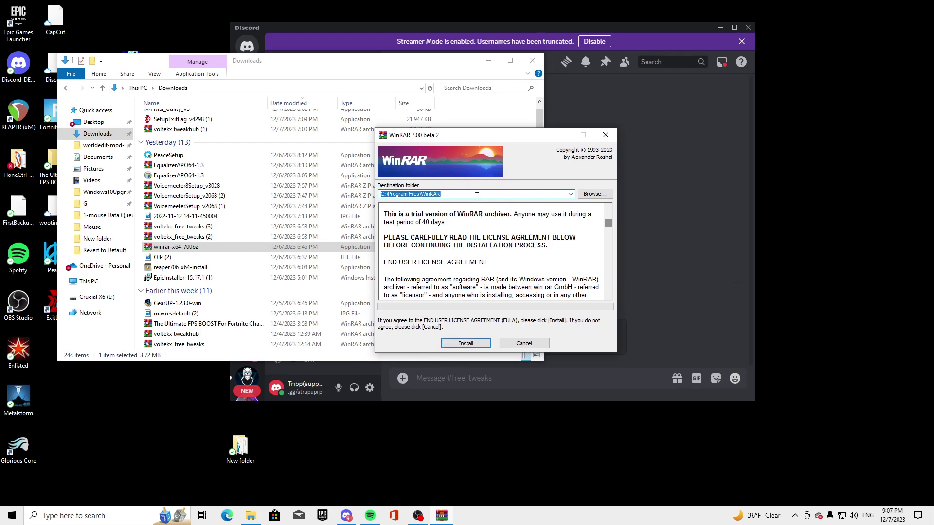
Skip the WinRAR setup and download Discord's New_folder.rar attachment as New_folder (1).rar.
click(604, 134)
click(533, 63)
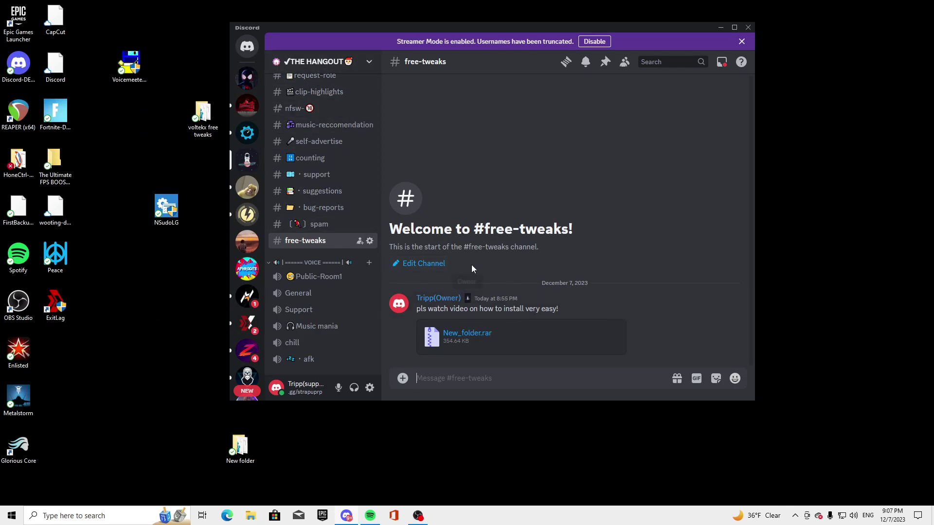
click(474, 334)
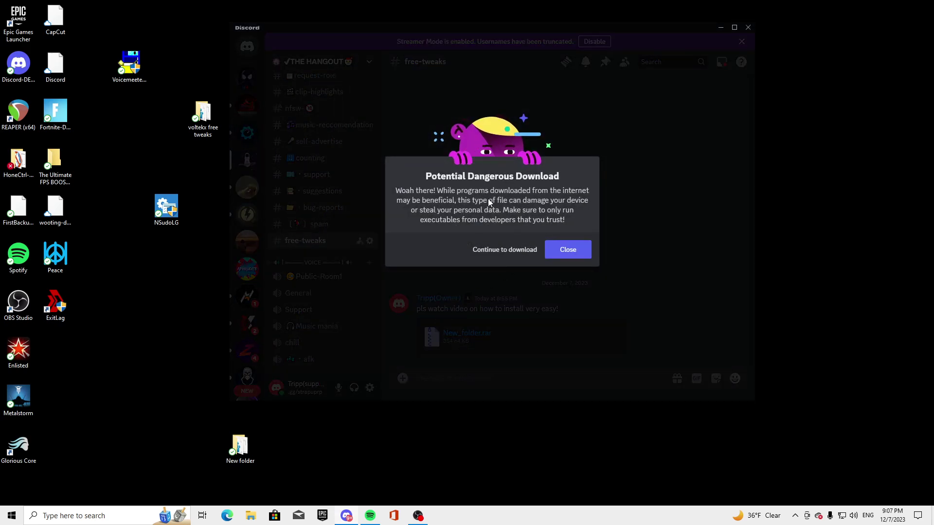
click(517, 252)
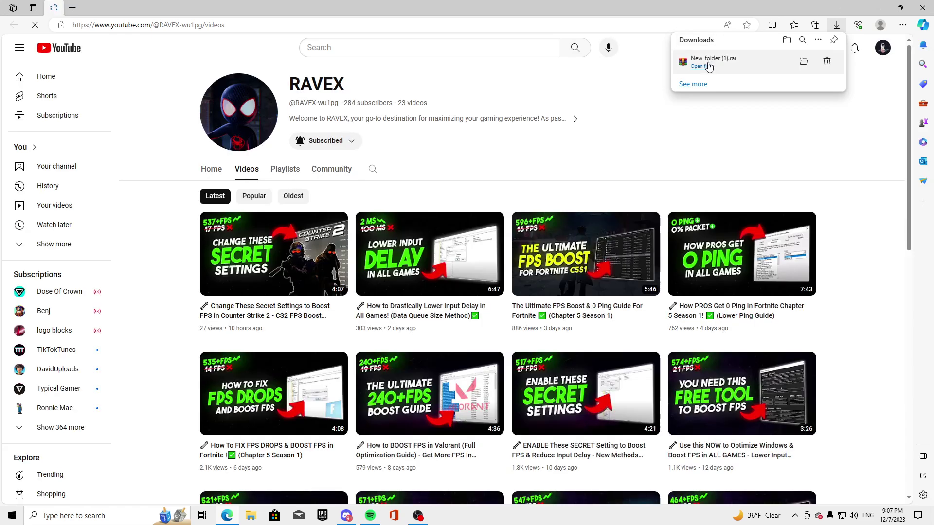
Open New_folder (1).rar in WinRAR and position its window over the desktop.
click(701, 66)
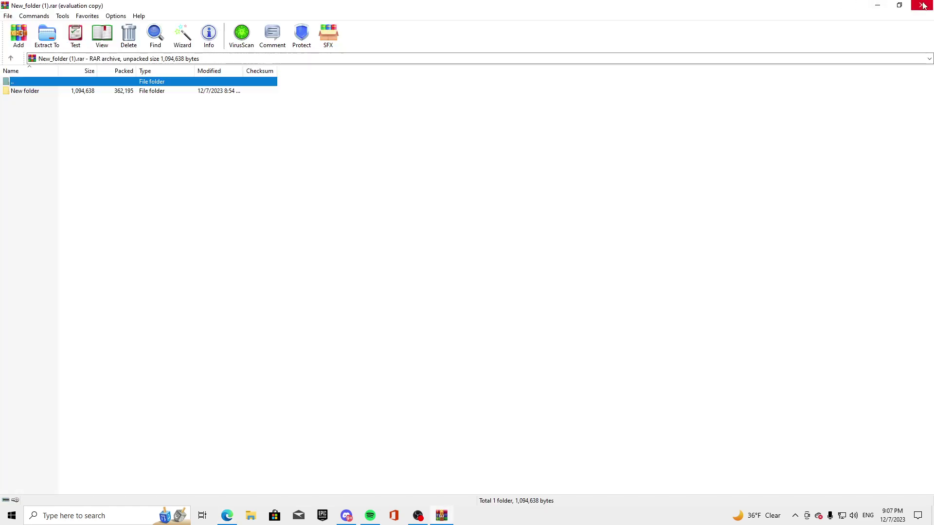
double_click(669, 4)
click(923, 5)
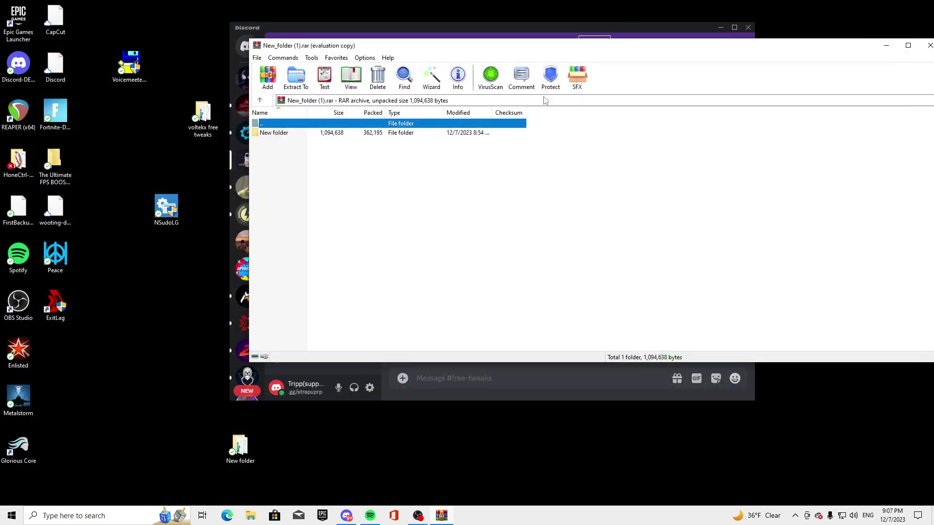
drag(510, 46, 486, 66)
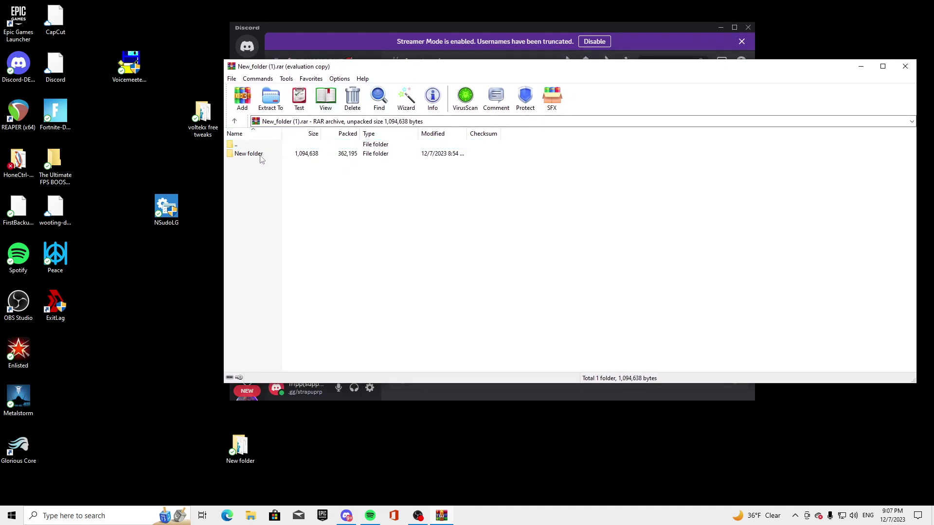
Drag New folder onto the desktop, replace existing files, and close WinRAR.
drag(265, 157, 243, 160)
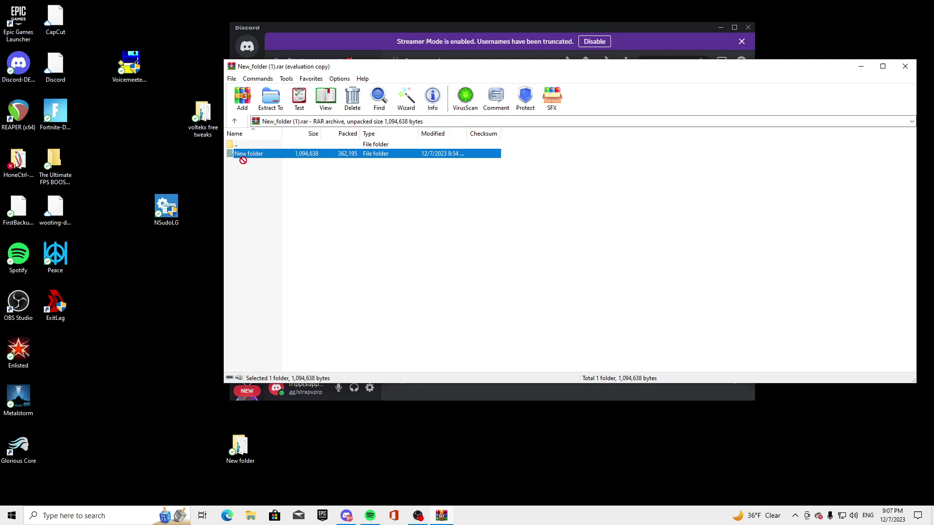
drag(155, 275, 150, 277)
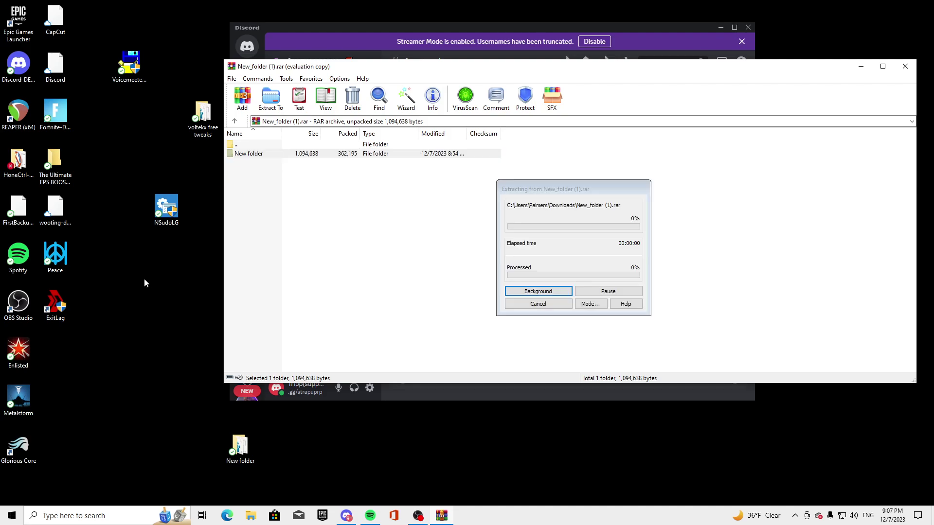
click(436, 188)
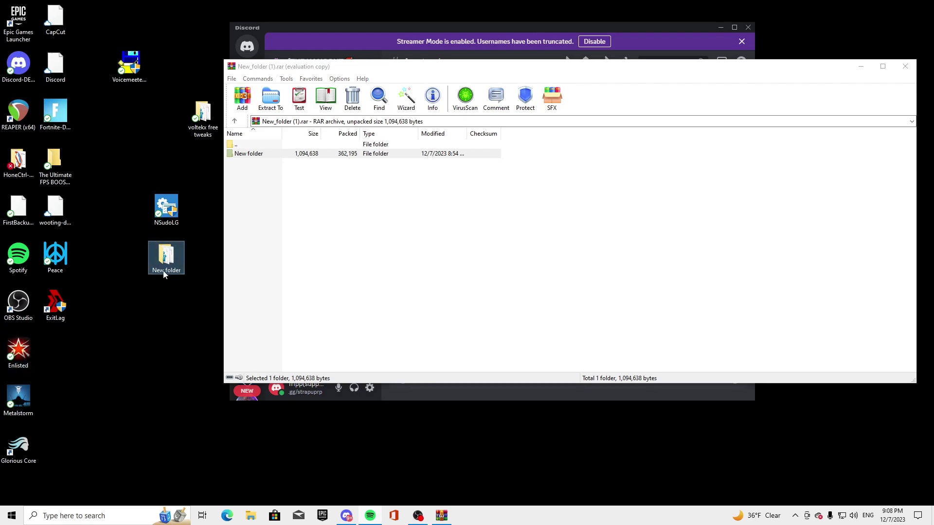
click(905, 66)
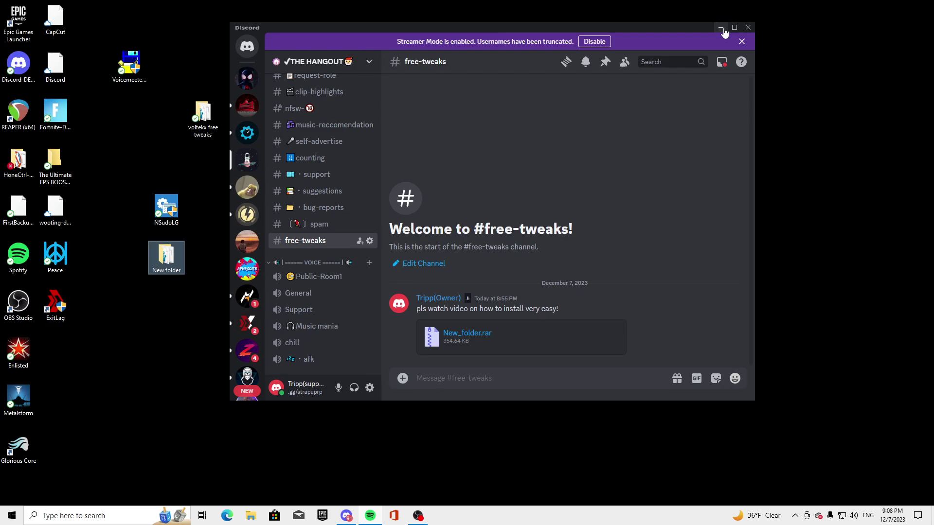
Minimize Discord and open New folder, showing NSudoLG, TimerResolution, UnparkCPU and registry tweaks.
click(720, 28)
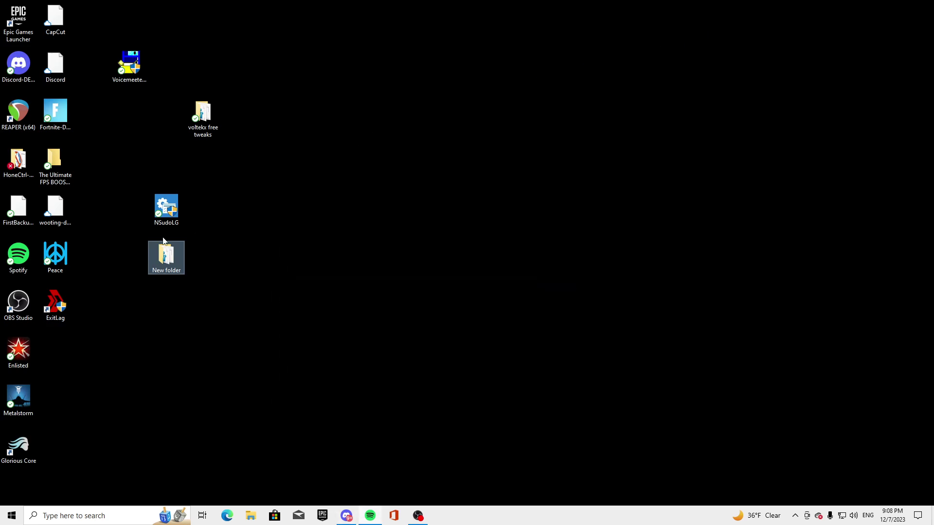
key(Return)
drag(286, 62, 443, 59)
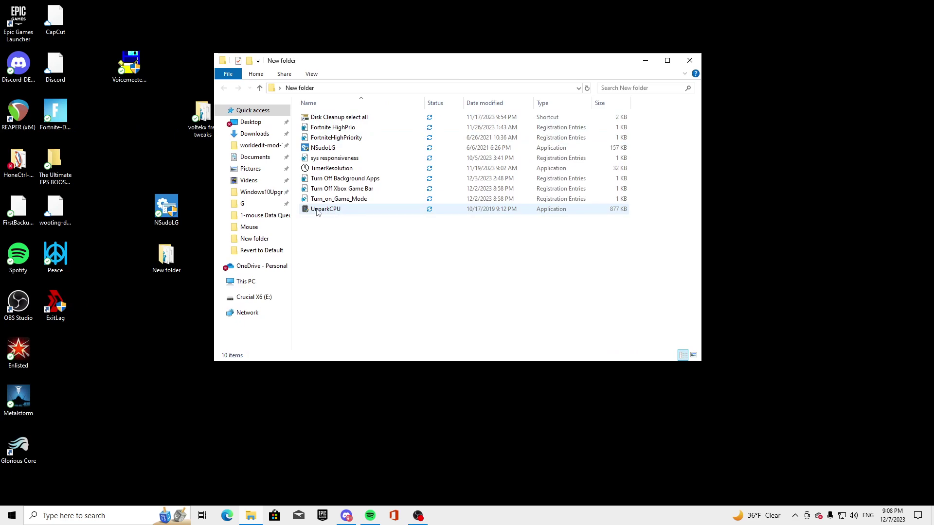
mouse_move(326, 209)
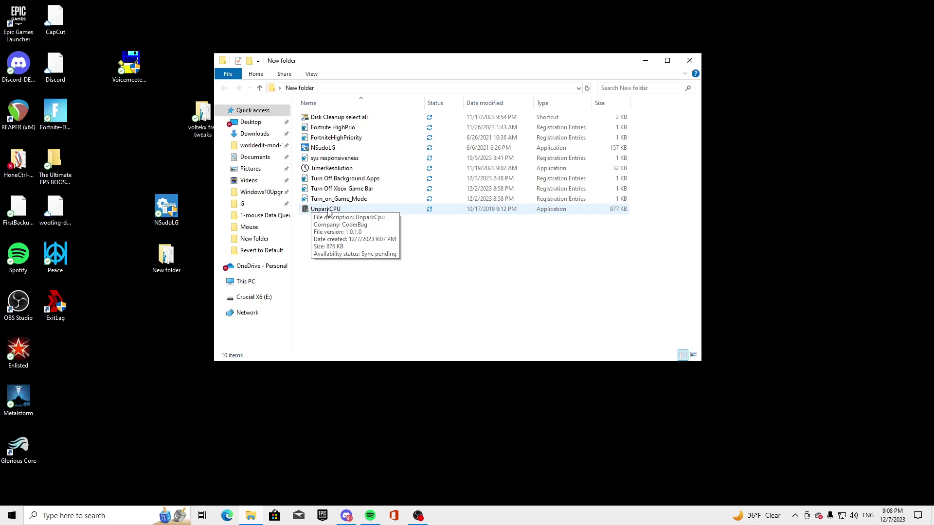
Drag UnparkCPU, TimerResolution and Disk Cleanup select all from New folder to the desktop.
drag(326, 210, 128, 367)
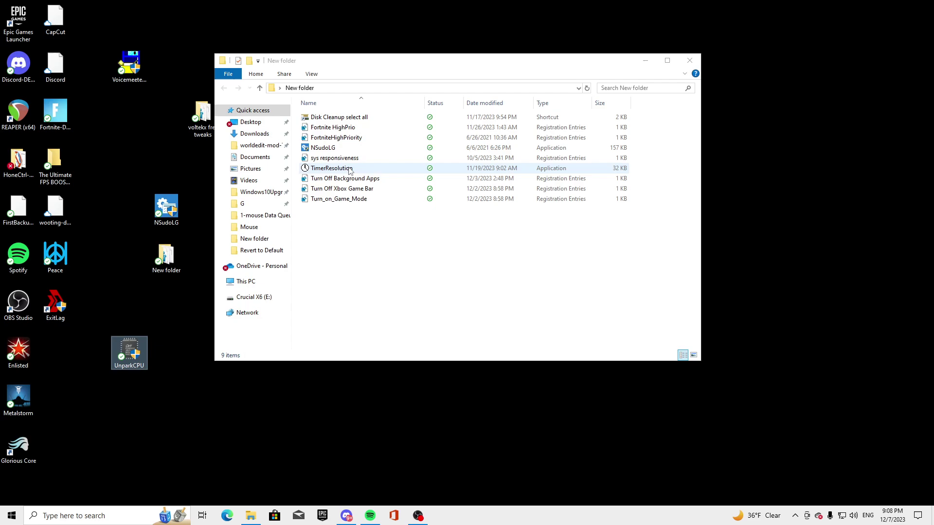
mouse_move(351, 170)
mouse_down()
mouse_move(196, 371)
mouse_move(159, 371)
mouse_up()
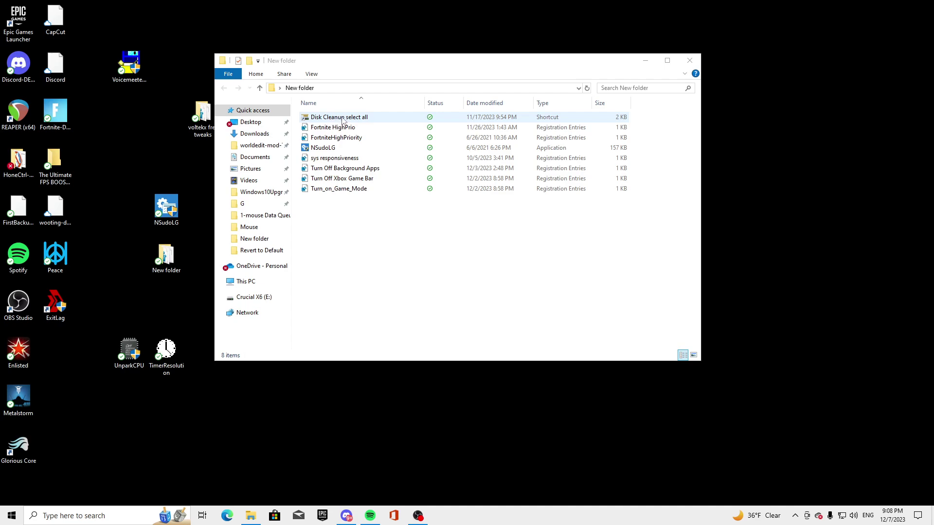
drag(342, 121, 101, 359)
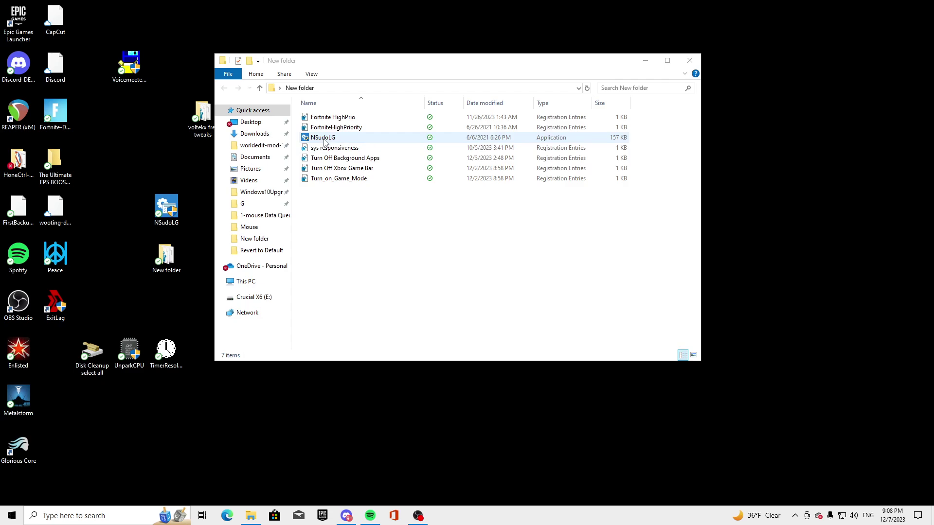
Launch NSudoLG with Enable All Privileges ticked, placed below the file list.
double_click(337, 139)
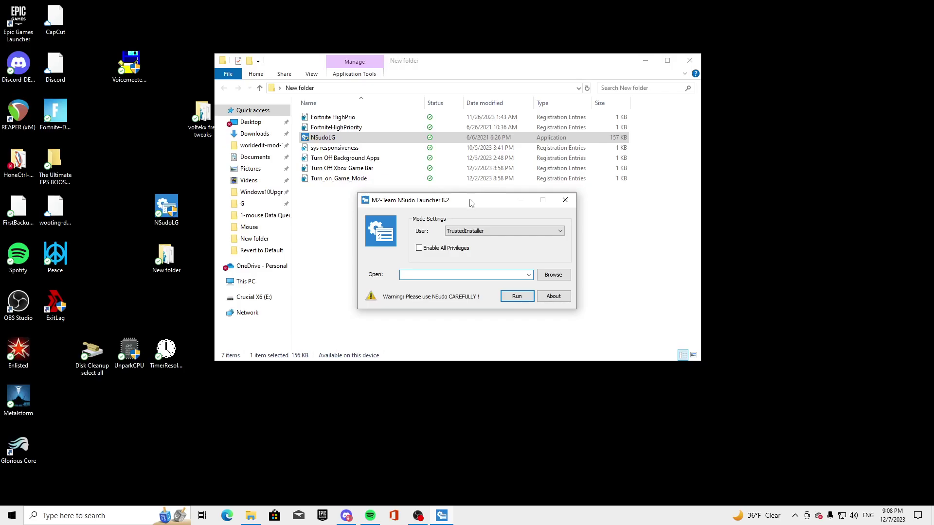
mouse_move(470, 202)
mouse_down()
mouse_move(484, 198)
mouse_move(455, 215)
mouse_up()
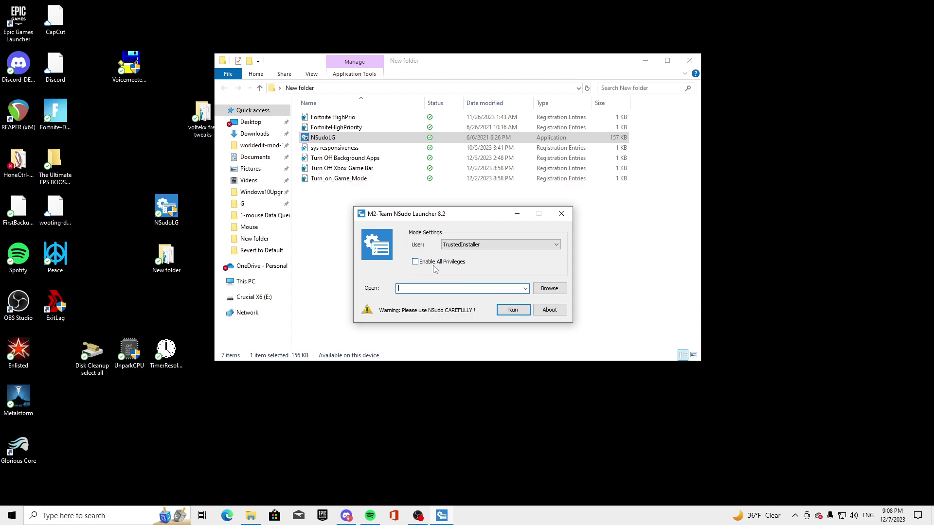
click(417, 264)
drag(482, 219, 491, 215)
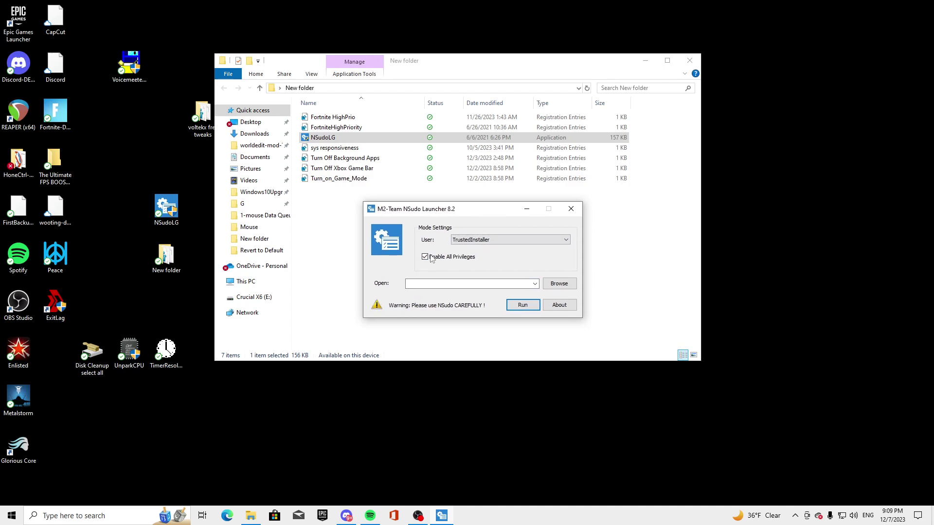
drag(430, 212, 404, 260)
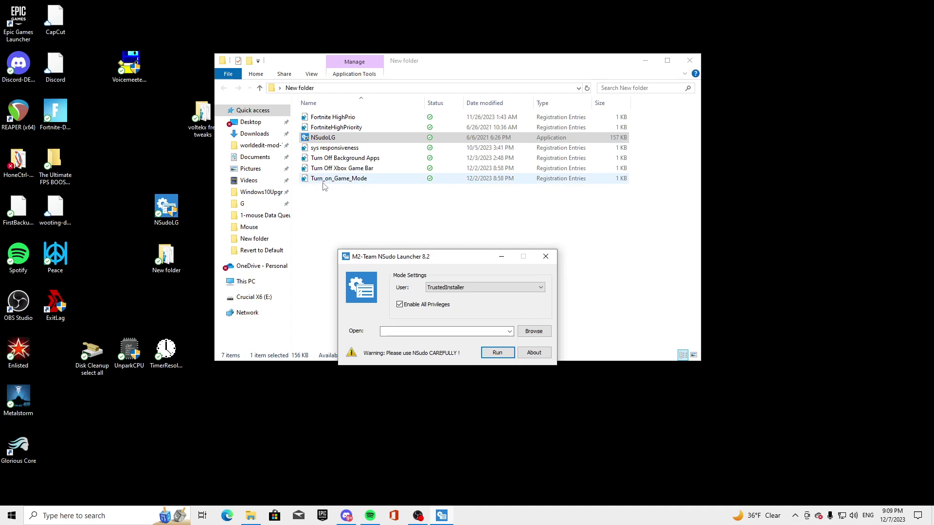
Import the Turn_on_Game_Mode registry tweak through NSudo, approving the registry prompt.
mouse_move(331, 179)
mouse_down()
mouse_move(359, 186)
mouse_move(325, 184)
mouse_move(394, 337)
mouse_up()
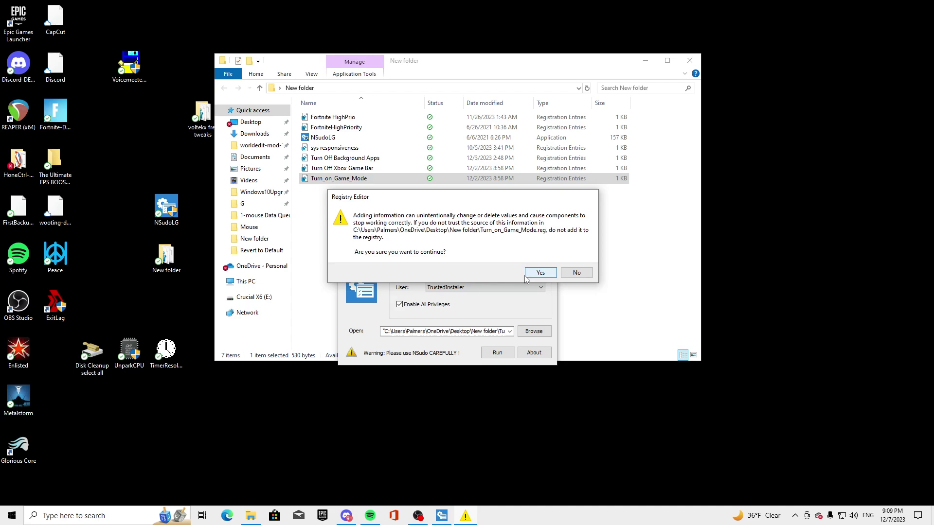
click(527, 277)
click(577, 261)
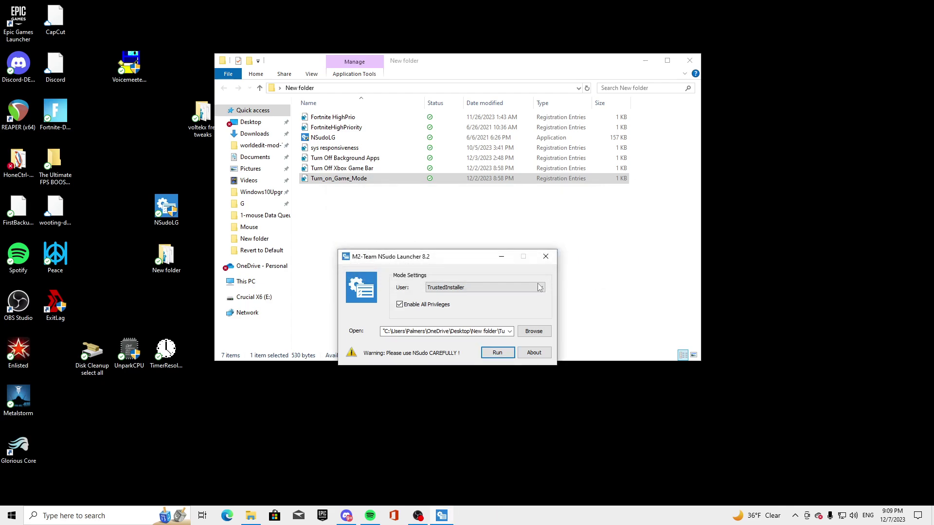
click(382, 215)
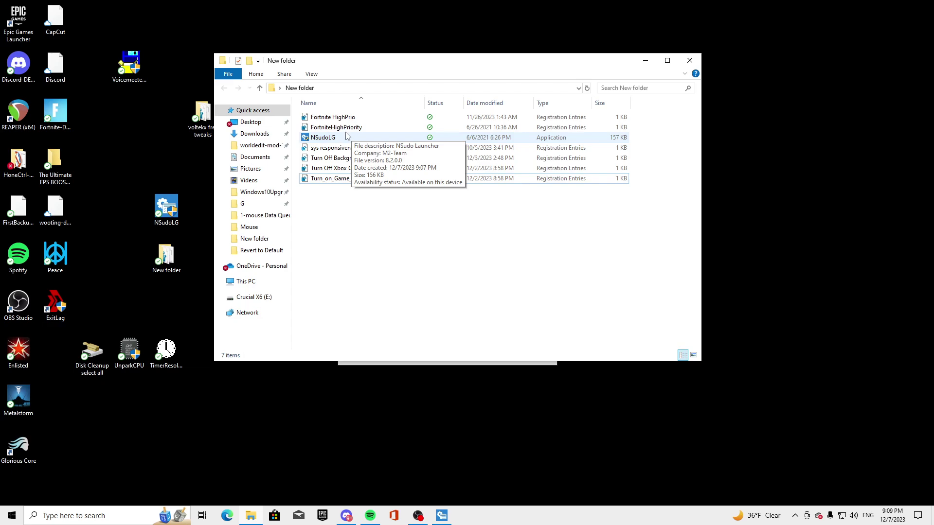
mouse_move(441, 515)
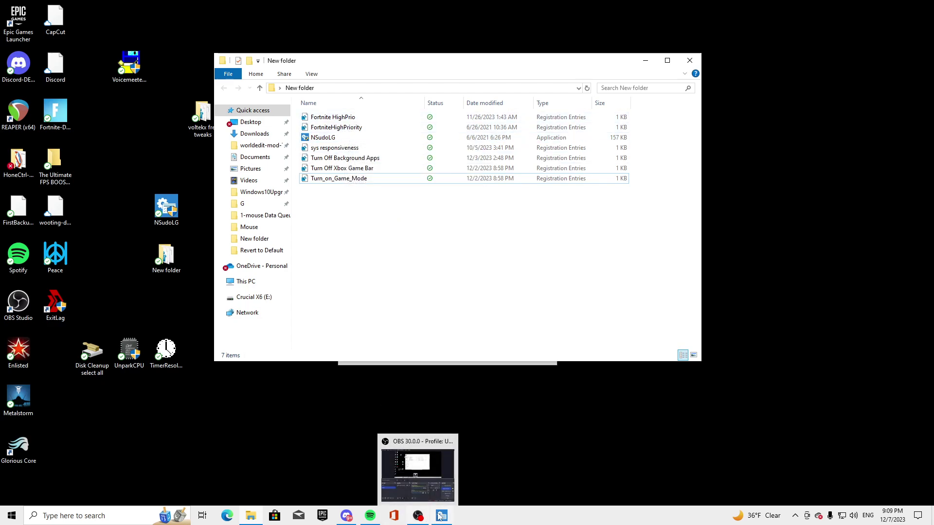
Load the Turn Off Xbox Game Bar and Turn Off Background Apps paths into NSudo's Open box.
click(417, 516)
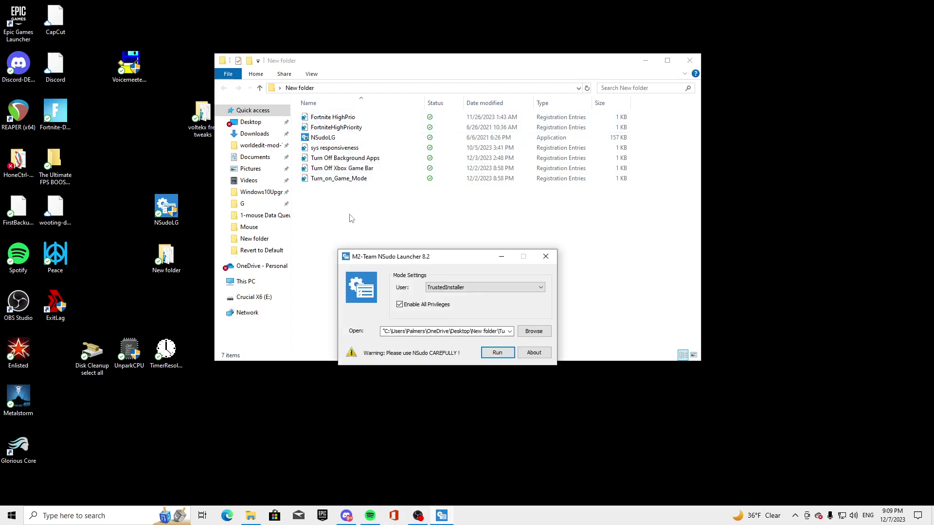
click(469, 331)
key(ctrl+a)
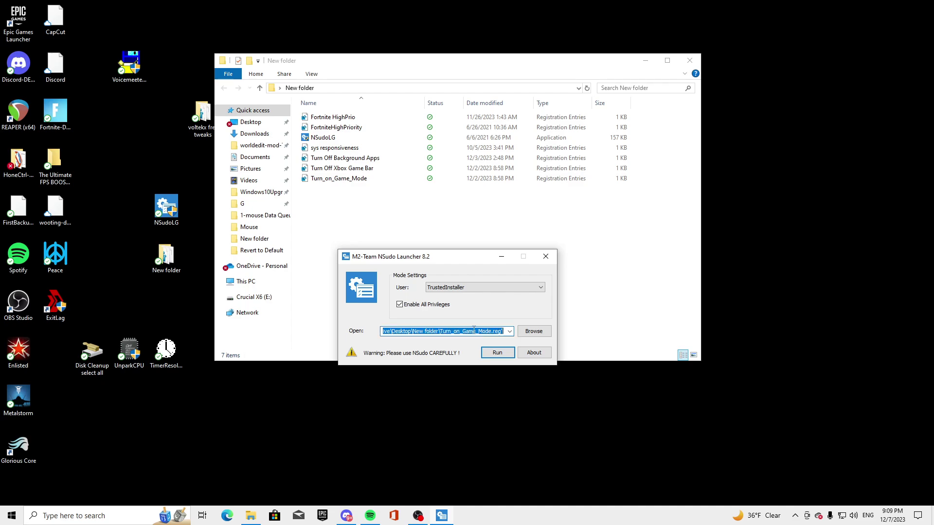
key(BackSpace)
drag(347, 170, 480, 330)
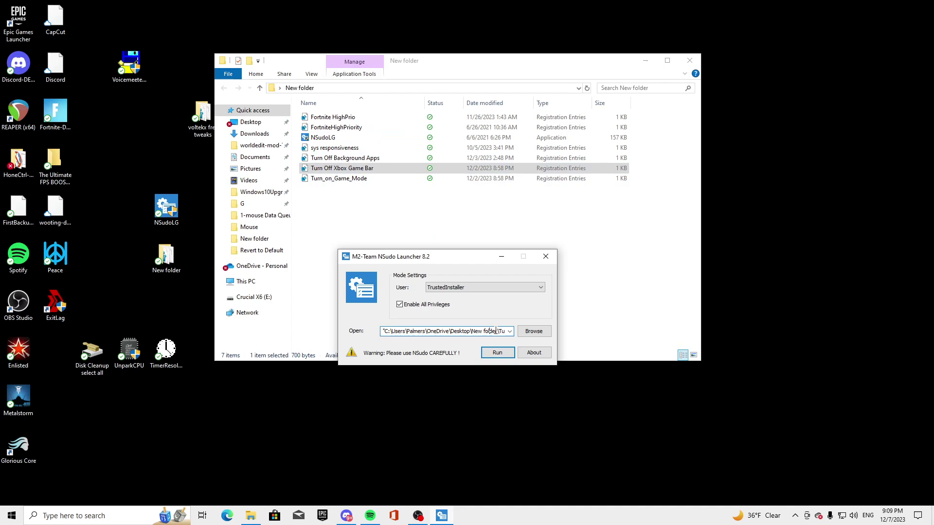
key(ctrl+a)
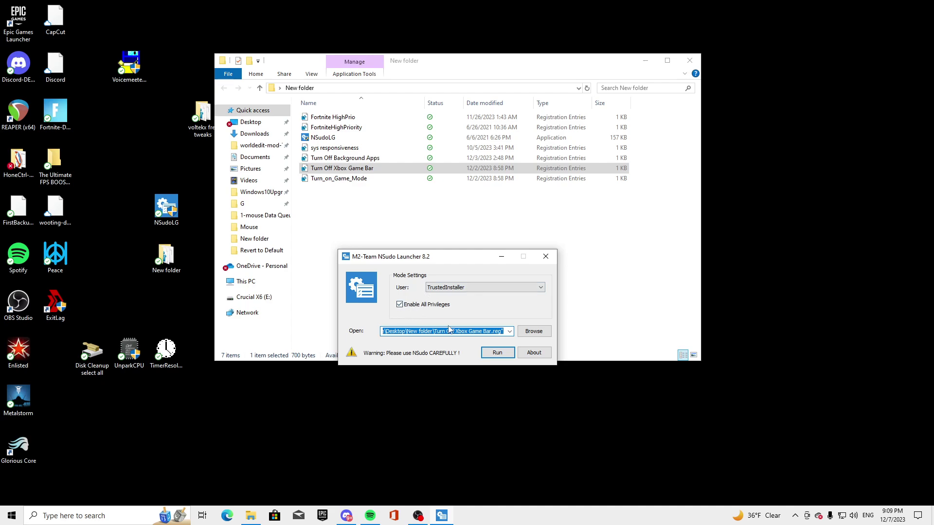
key(BackSpace)
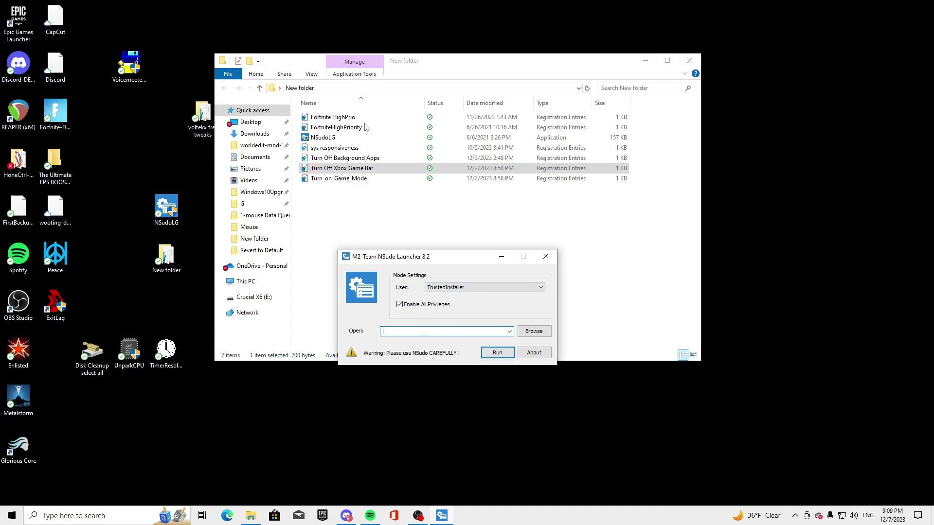
drag(344, 158, 431, 333)
key(ctrl+a)
key(BackSpace)
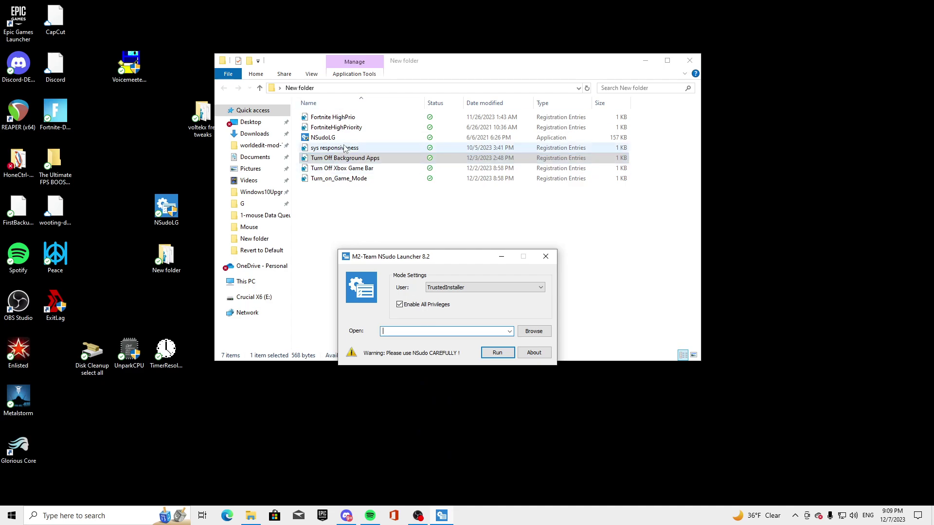
Run the sys responsiveness tweak, approve the registry import, and close NSudo.
drag(334, 147, 441, 332)
click(497, 353)
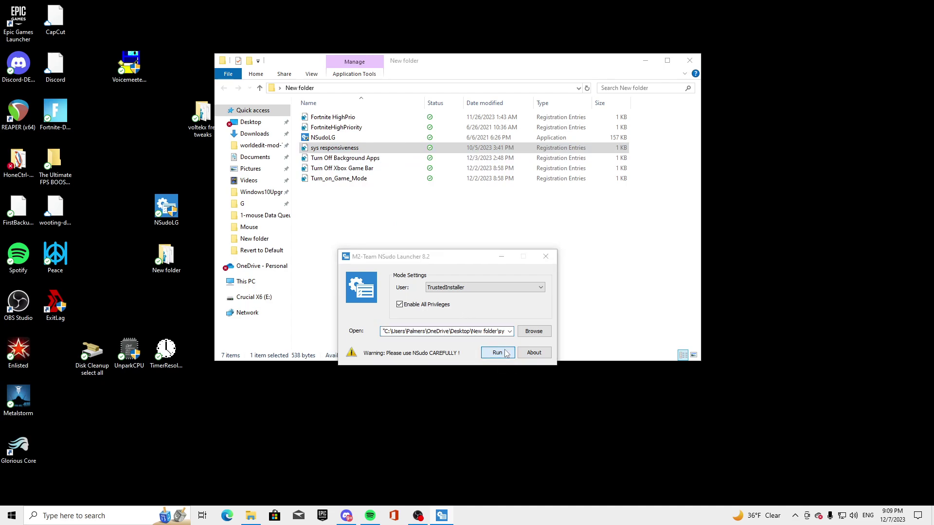
click(537, 272)
click(575, 257)
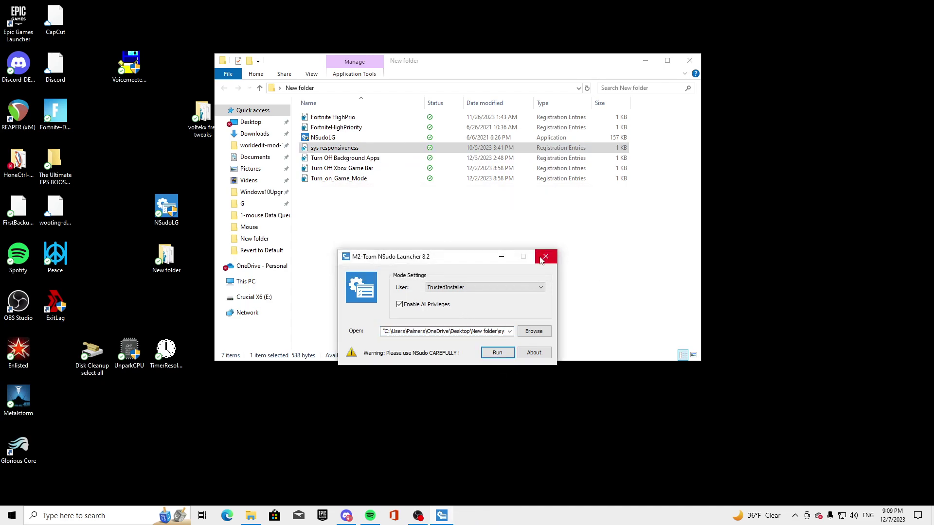
click(545, 257)
key(alt+Tab)
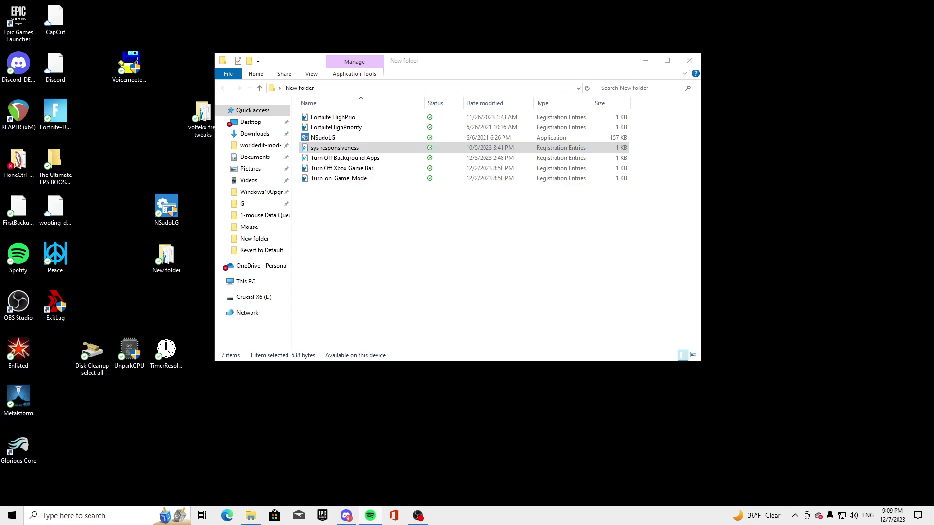
Close New folder and line up Disk Cleanup, UnparkCPU and TimerResolution mid-desktop.
click(690, 60)
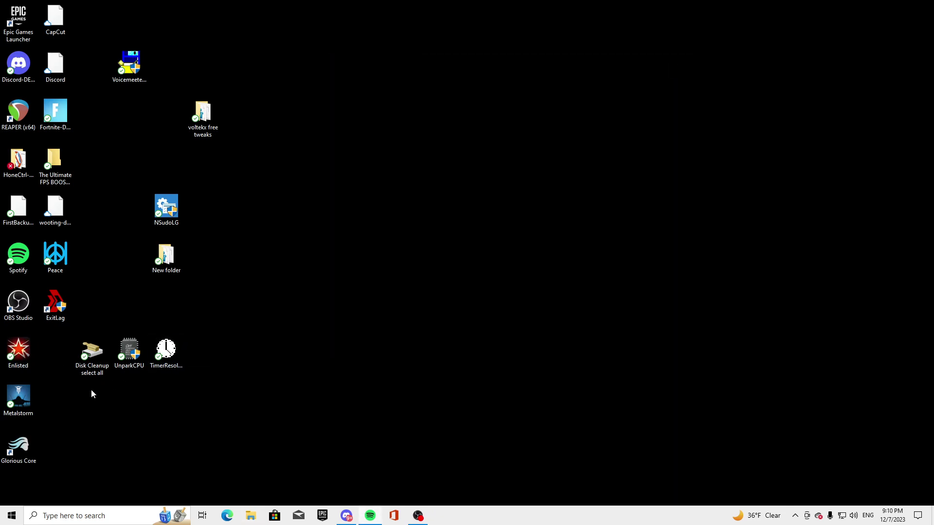
drag(93, 368, 416, 315)
drag(129, 350, 313, 308)
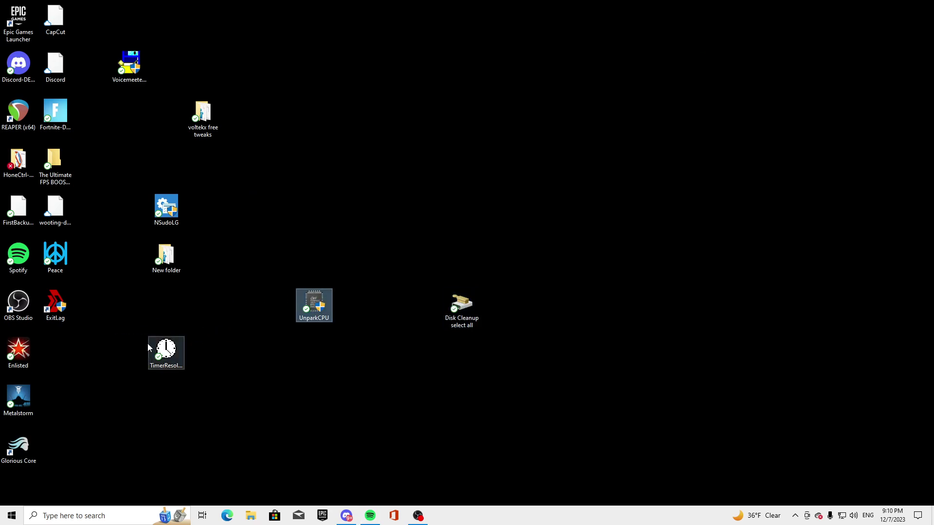
drag(165, 350, 388, 310)
drag(285, 298, 497, 307)
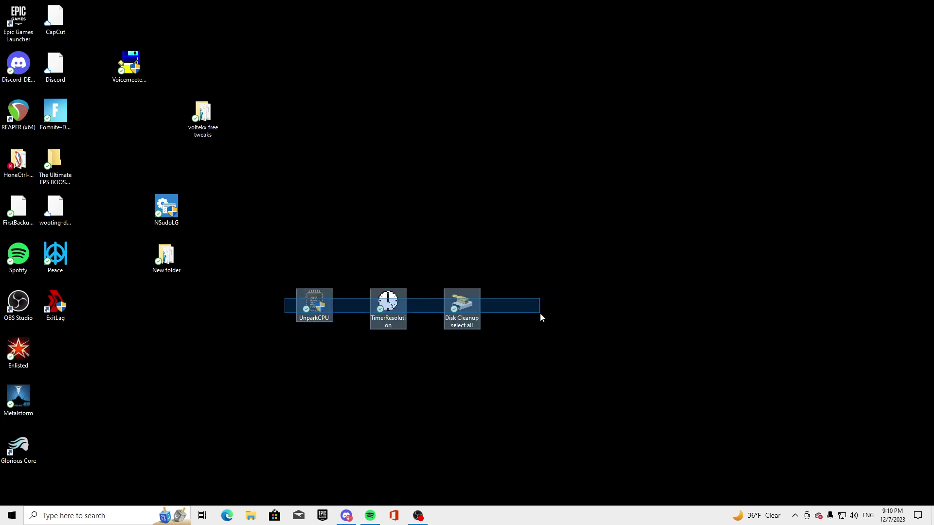
click(262, 281)
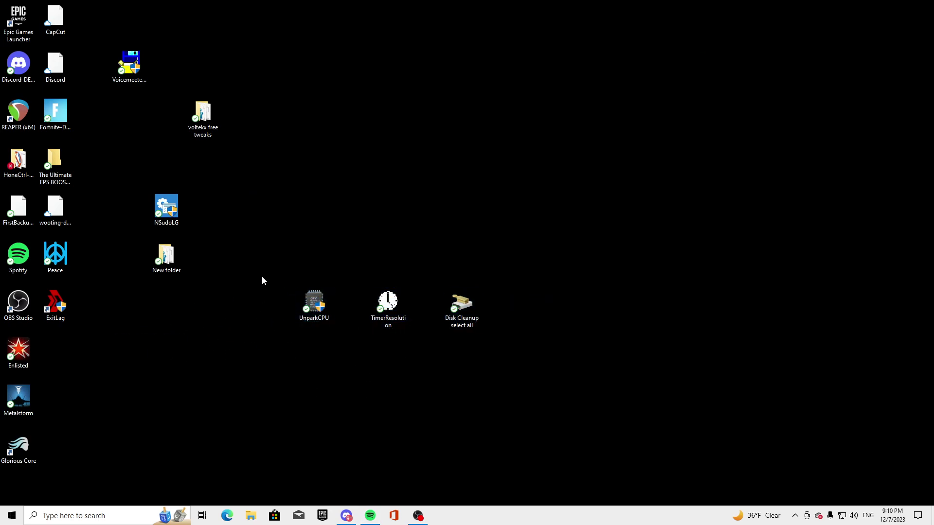
click(307, 300)
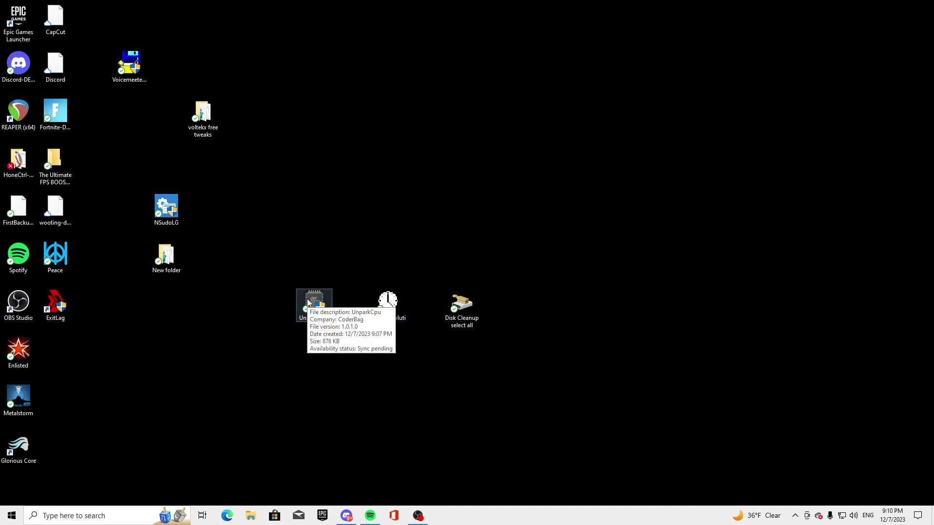
Launch CPU Unpark and select the Ultimate Performance power plan.
double_click(309, 299)
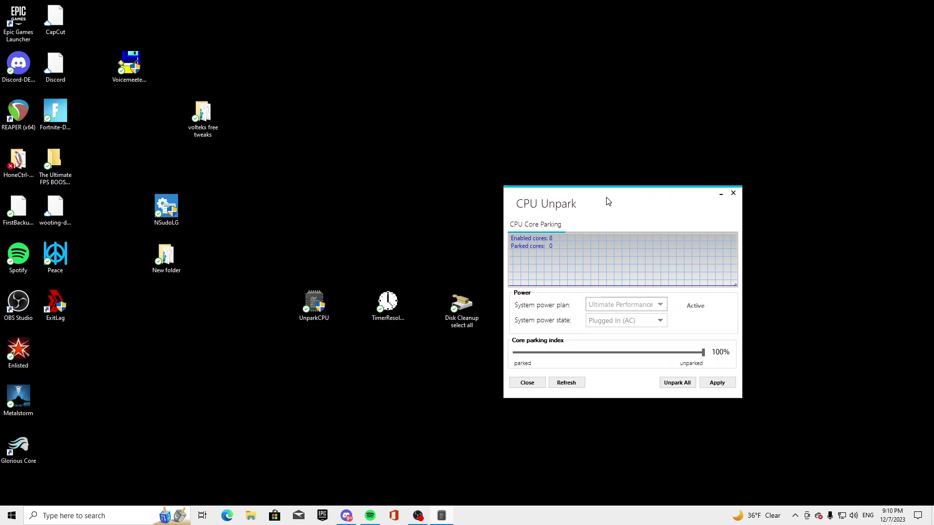
click(615, 145)
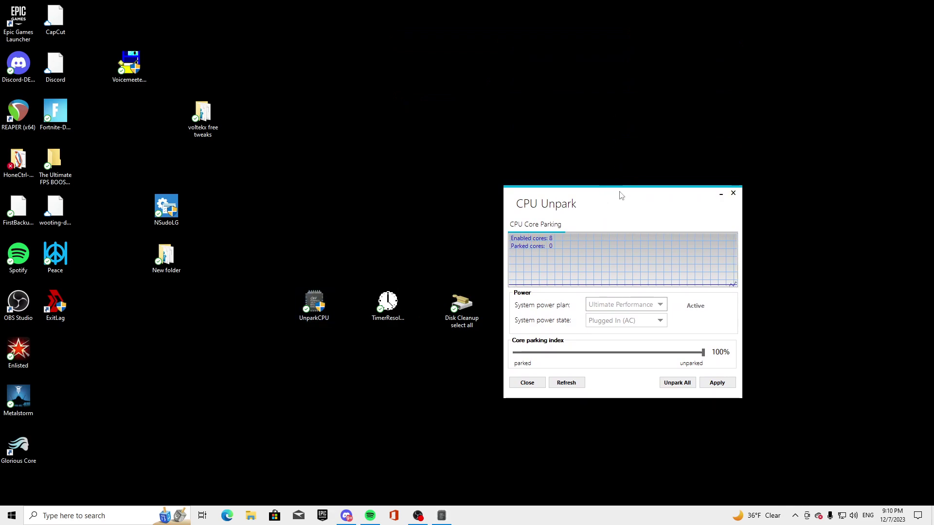
drag(619, 195, 606, 93)
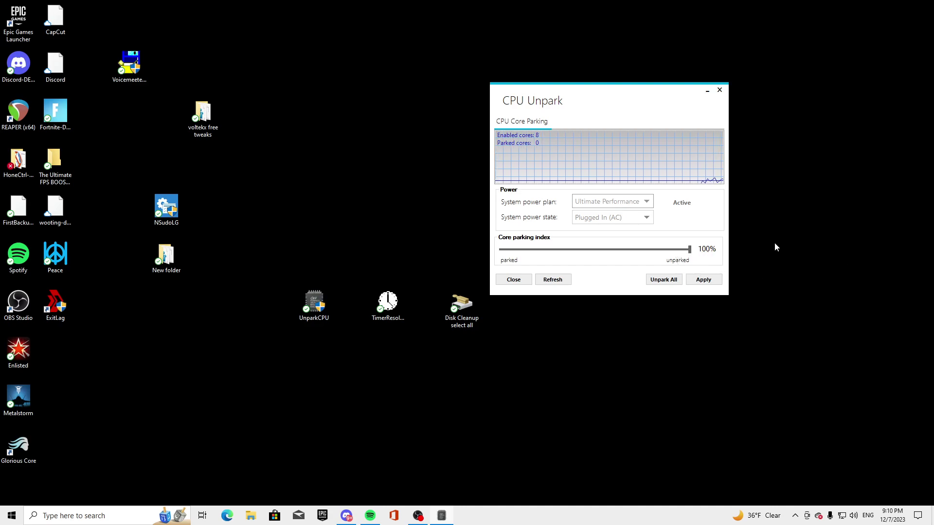
click(611, 203)
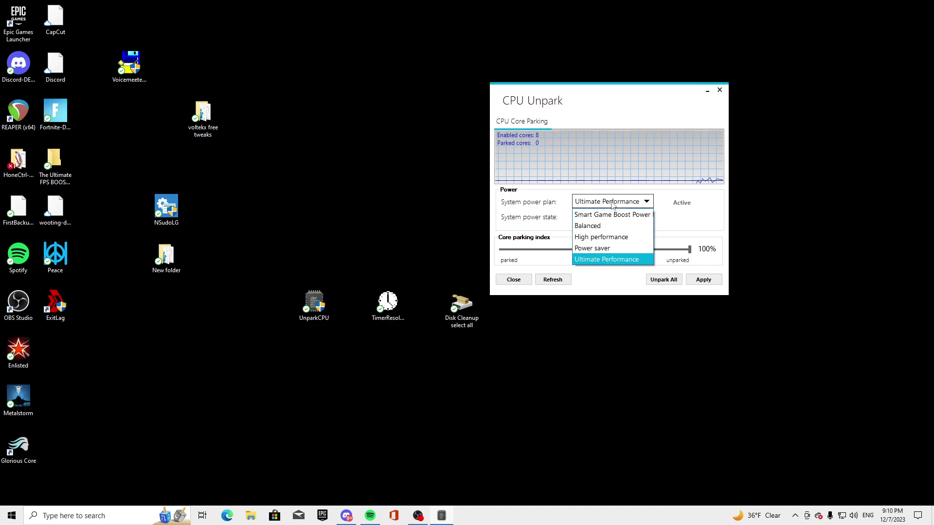
click(605, 260)
Apply Ultimate Performance with all 8 cores unparked, then close CPU Unpark.
click(605, 205)
click(615, 262)
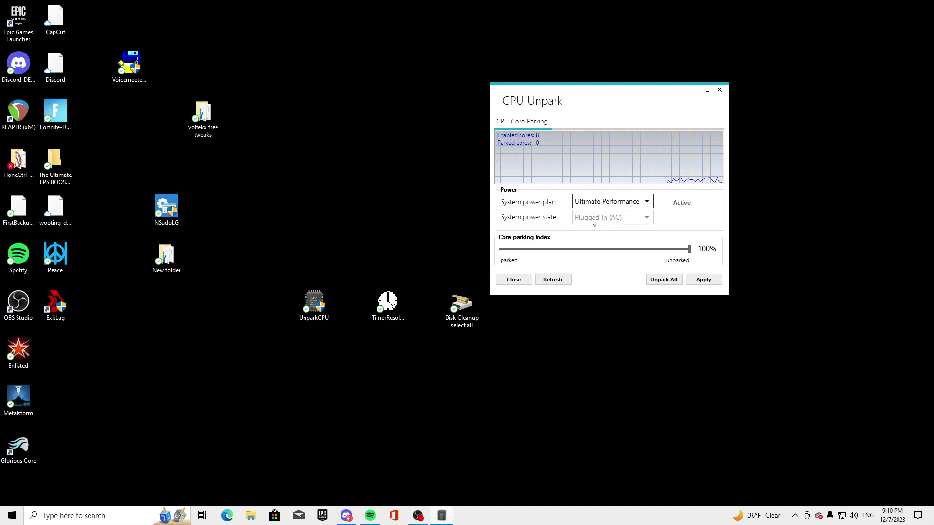
click(702, 284)
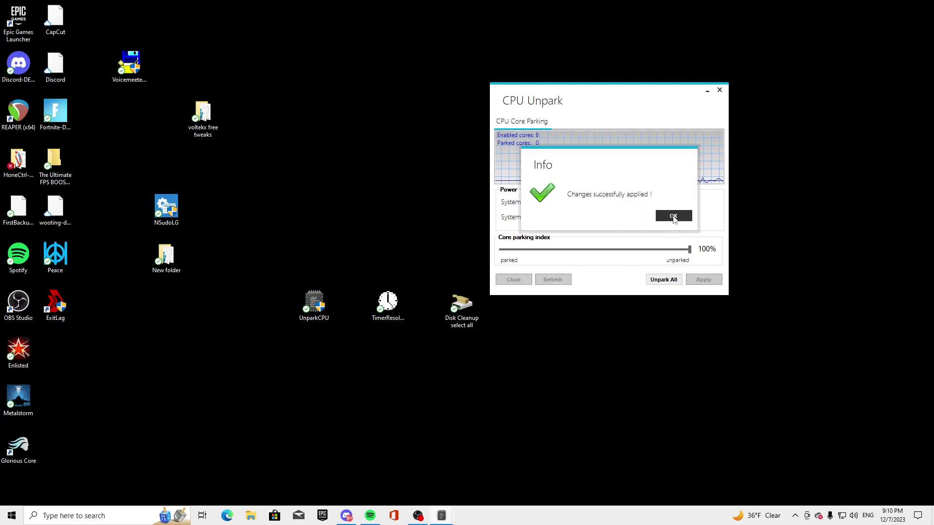
click(674, 217)
click(719, 90)
Launch Set Timer Resolution and set it to Maximum (0.496 ms).
double_click(388, 303)
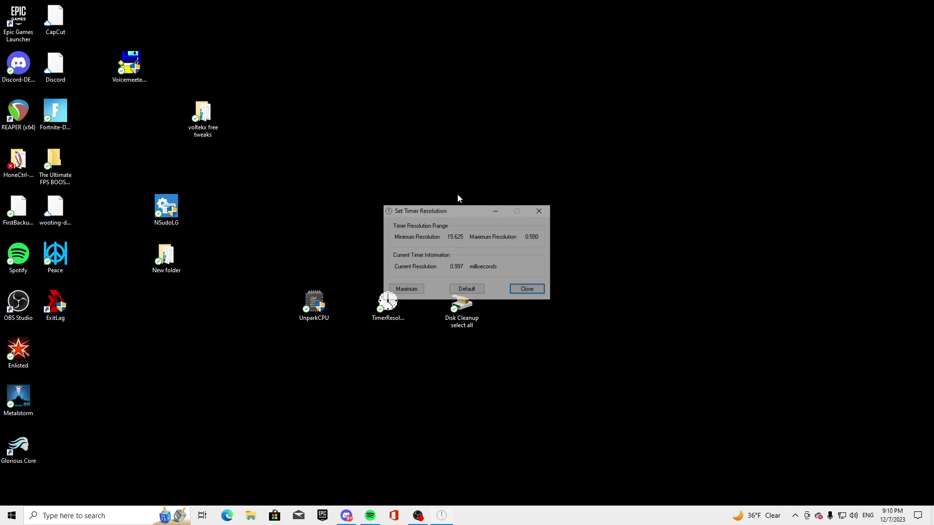
drag(461, 211, 486, 167)
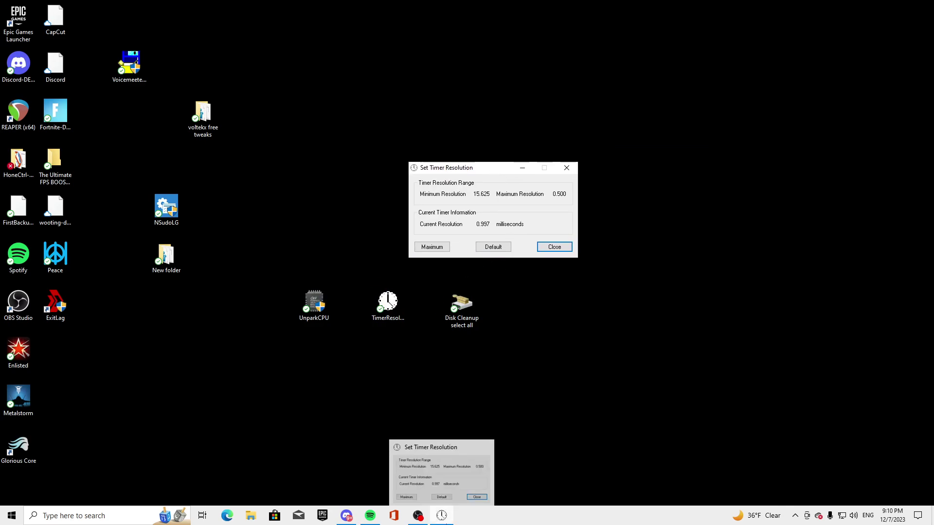
right_click(445, 519)
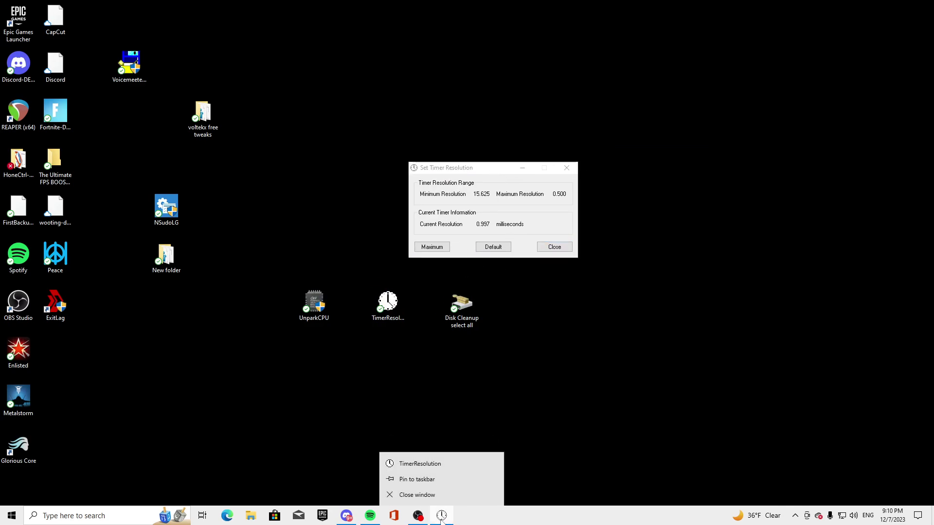
click(440, 480)
click(430, 247)
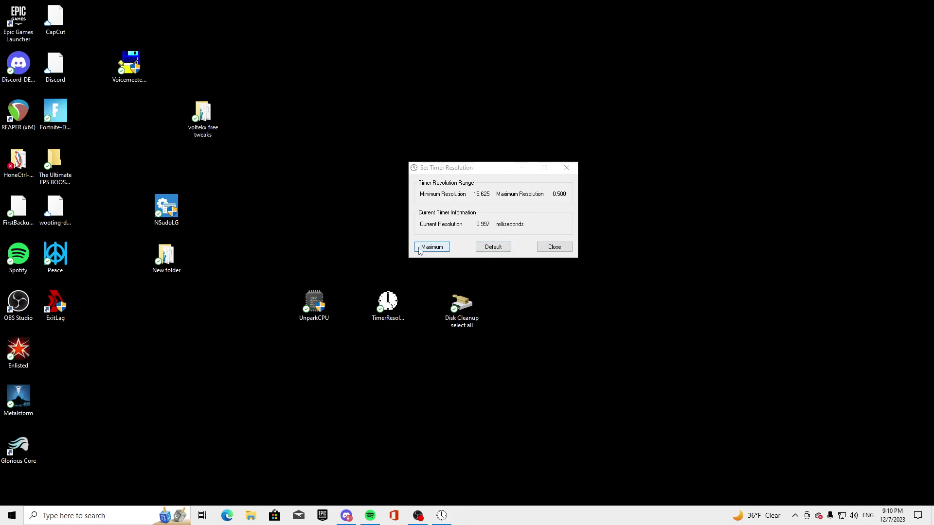
Minimise the Set Timer Resolution window to the taskbar.
mouse_move(489, 175)
mouse_down()
mouse_move(505, 211)
mouse_move(551, 182)
mouse_move(598, 192)
mouse_move(600, 260)
mouse_move(607, 205)
mouse_move(594, 214)
mouse_up()
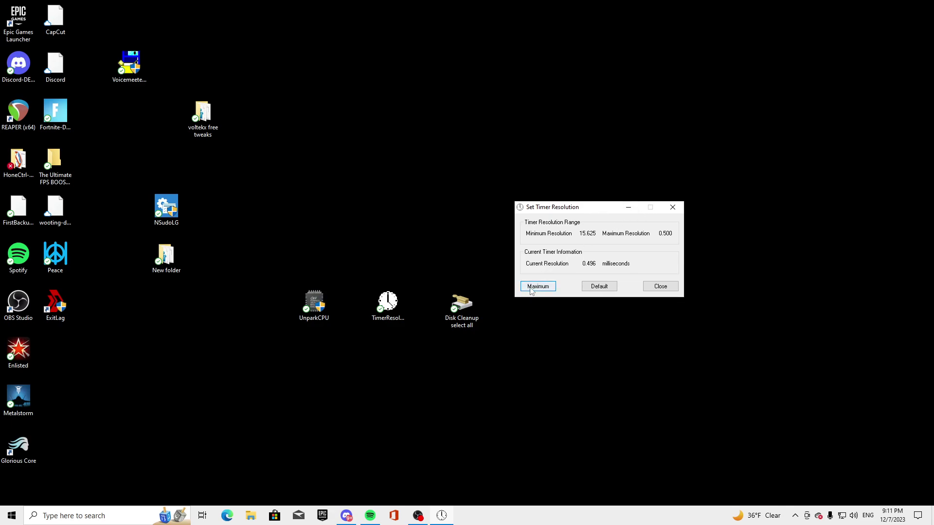
click(627, 208)
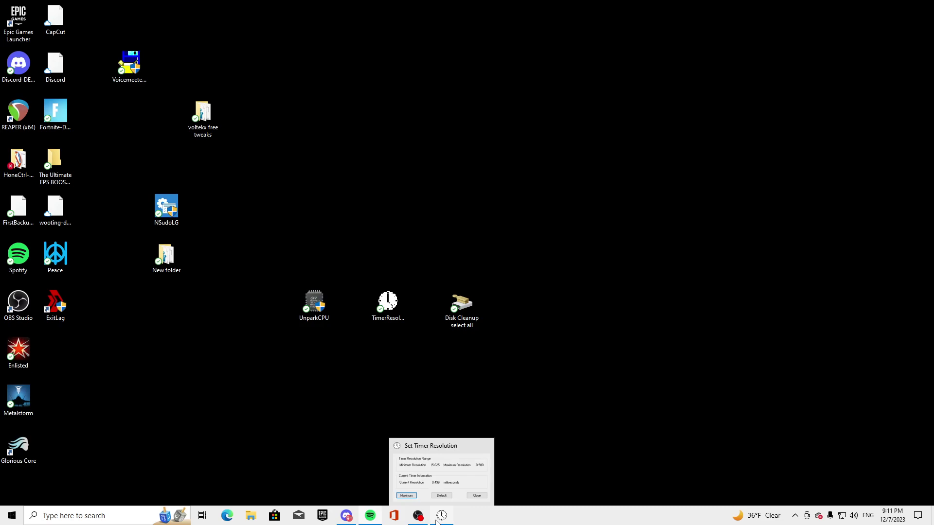
click(441, 515)
click(627, 209)
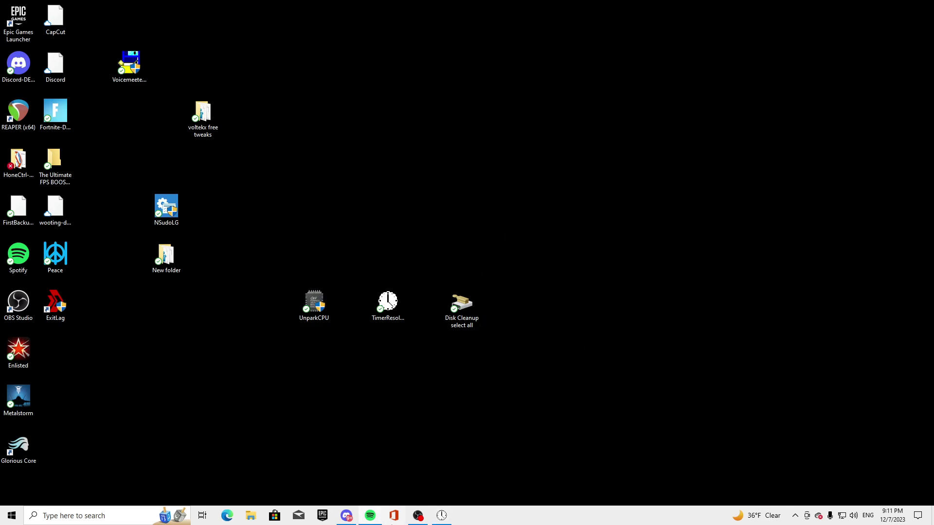
click(441, 515)
click(628, 208)
Run Disk Cleanup on C: and delete all junk categories, including Recycle Bin.
double_click(471, 313)
drag(477, 215, 482, 114)
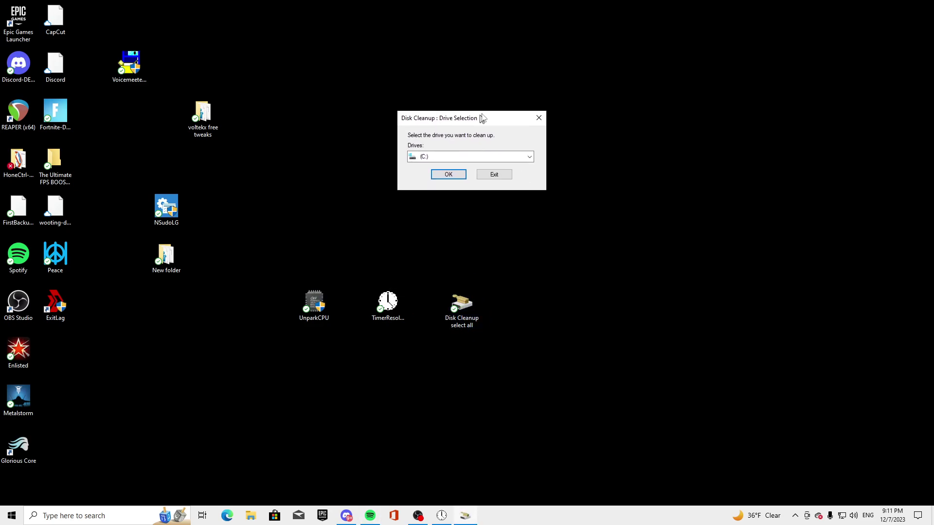
click(475, 156)
click(453, 168)
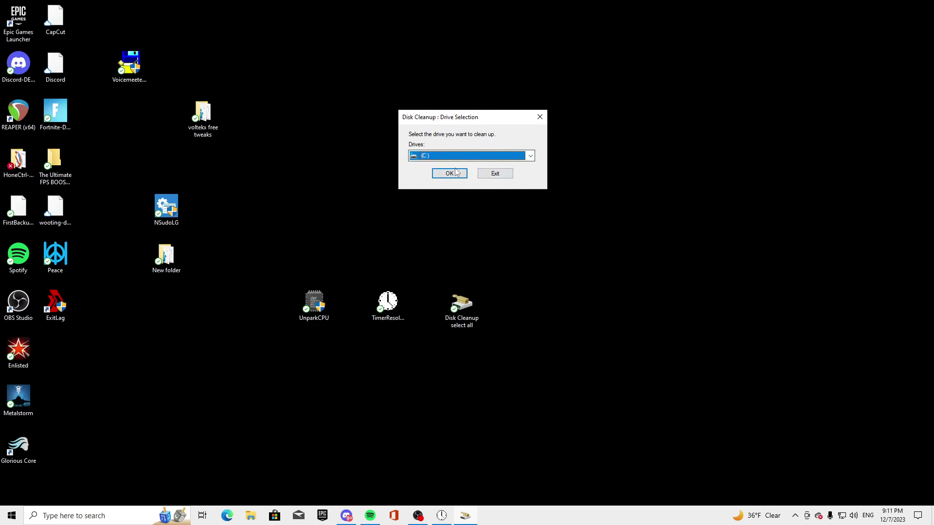
click(449, 174)
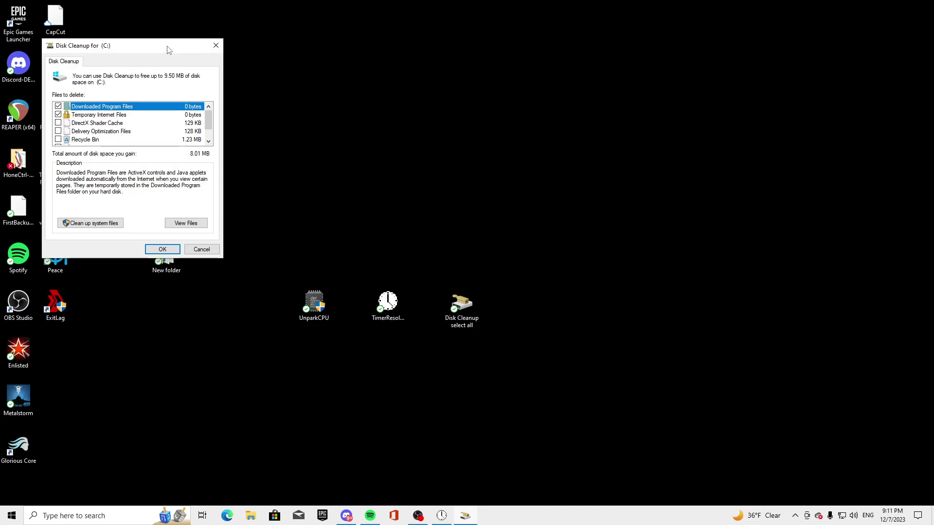
drag(167, 49, 478, 83)
click(379, 152)
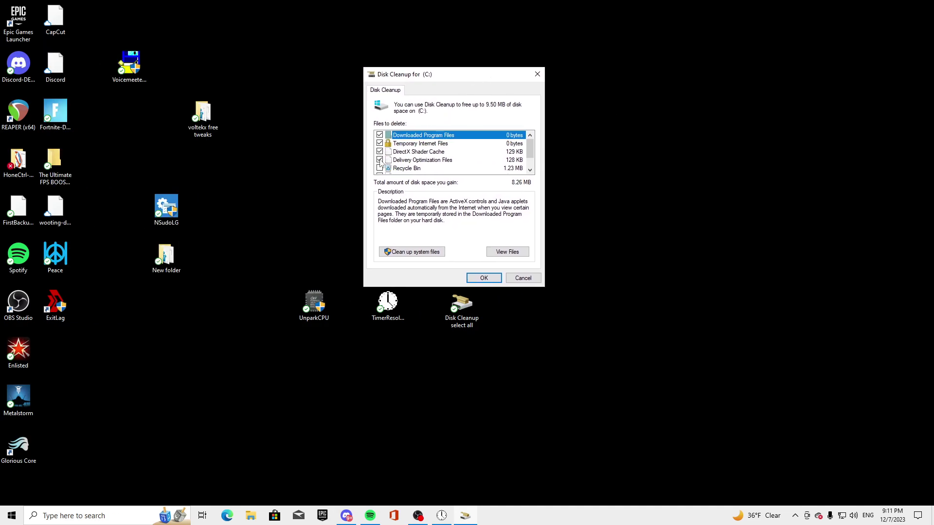
scroll(379, 157, down, 1)
click(380, 150)
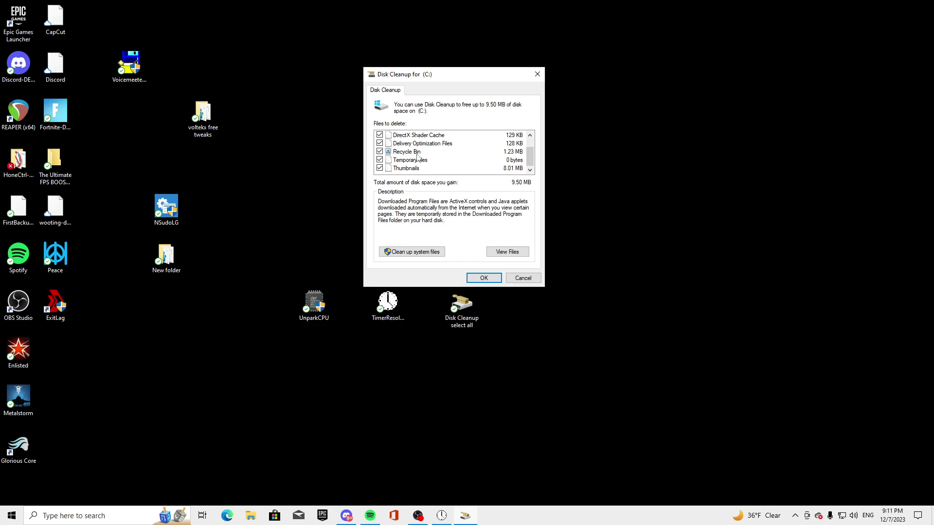
click(484, 279)
click(482, 262)
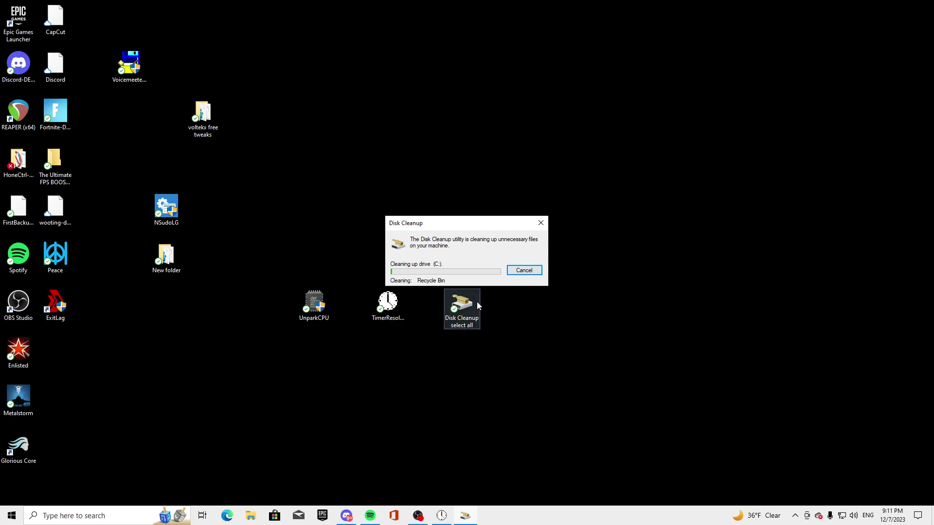
drag(461, 223, 542, 144)
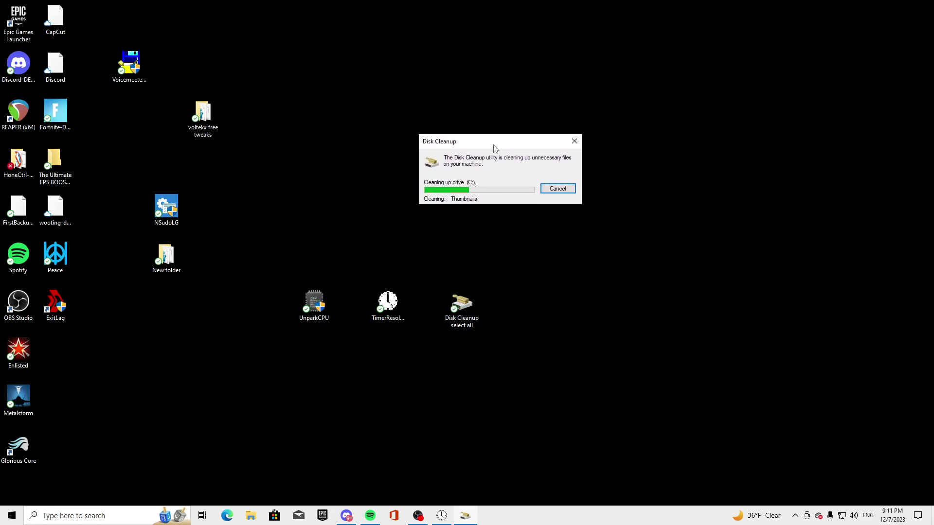
Clean the System Reserved (D:) drive, keeping Set Timer Resolution minimised.
double_click(471, 329)
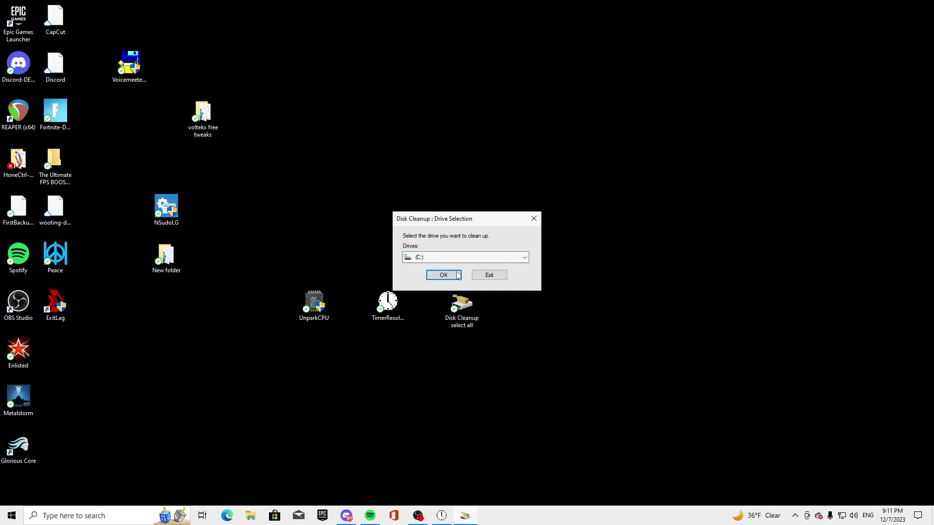
click(466, 257)
click(450, 278)
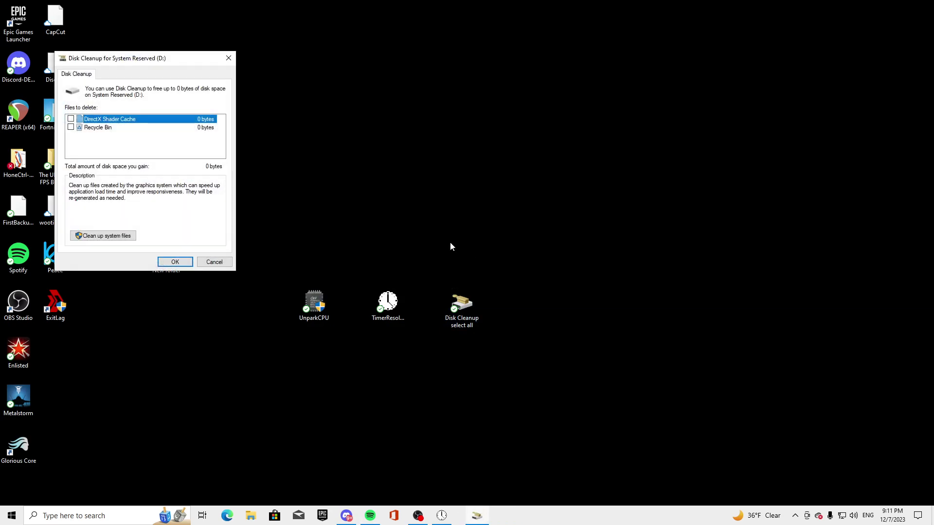
drag(189, 68, 365, 69)
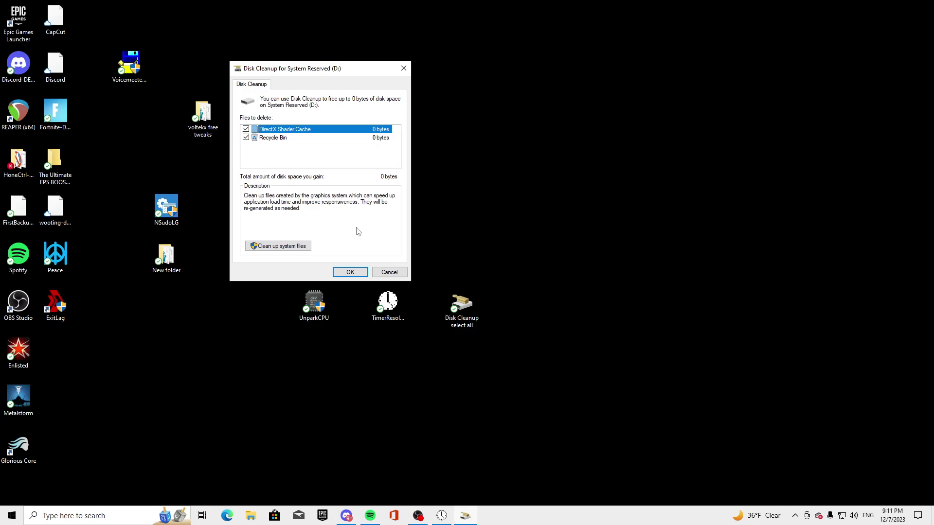
click(351, 271)
click(476, 262)
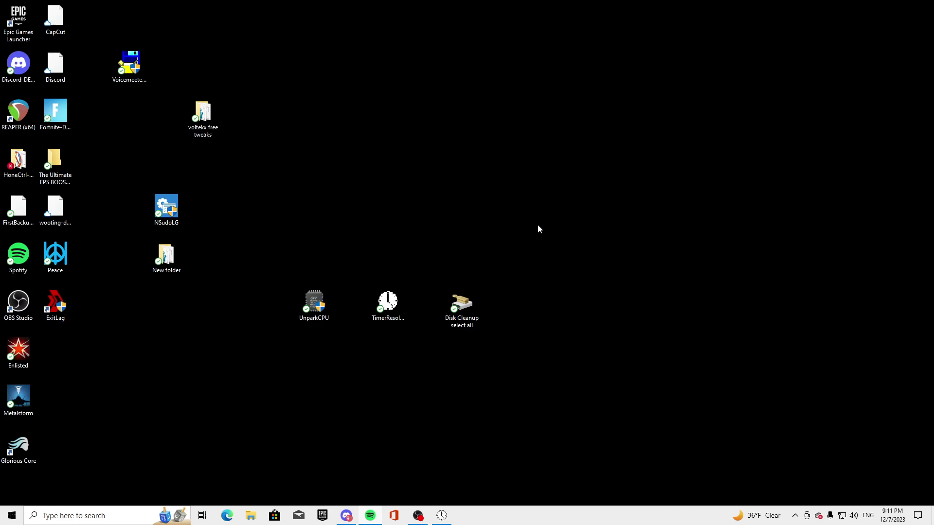
click(441, 517)
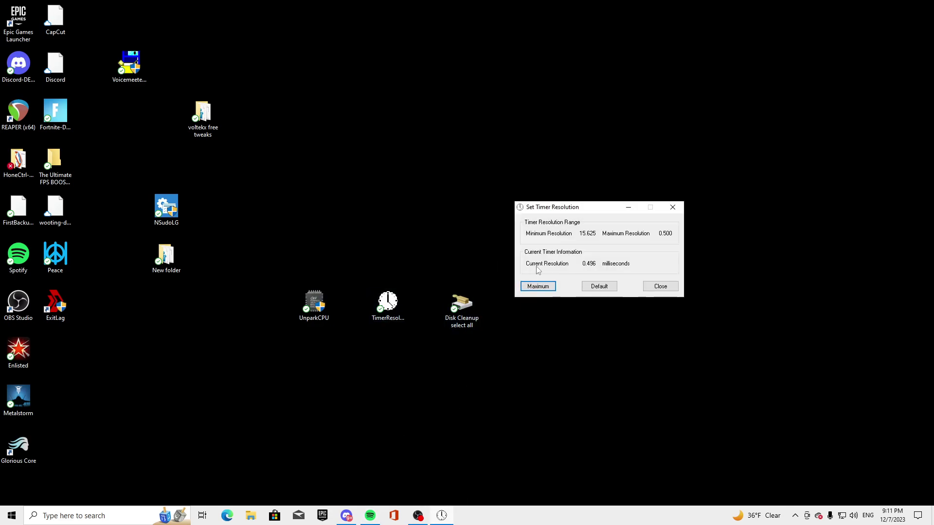
click(636, 211)
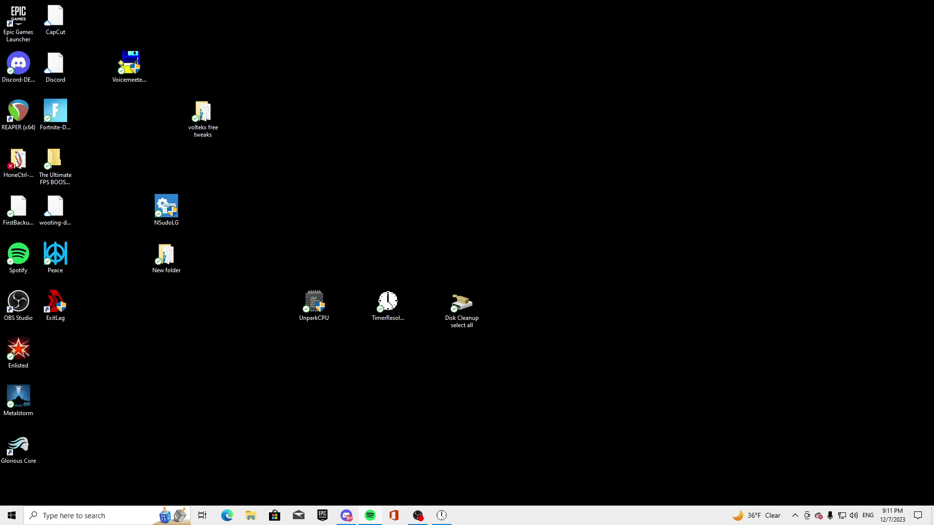